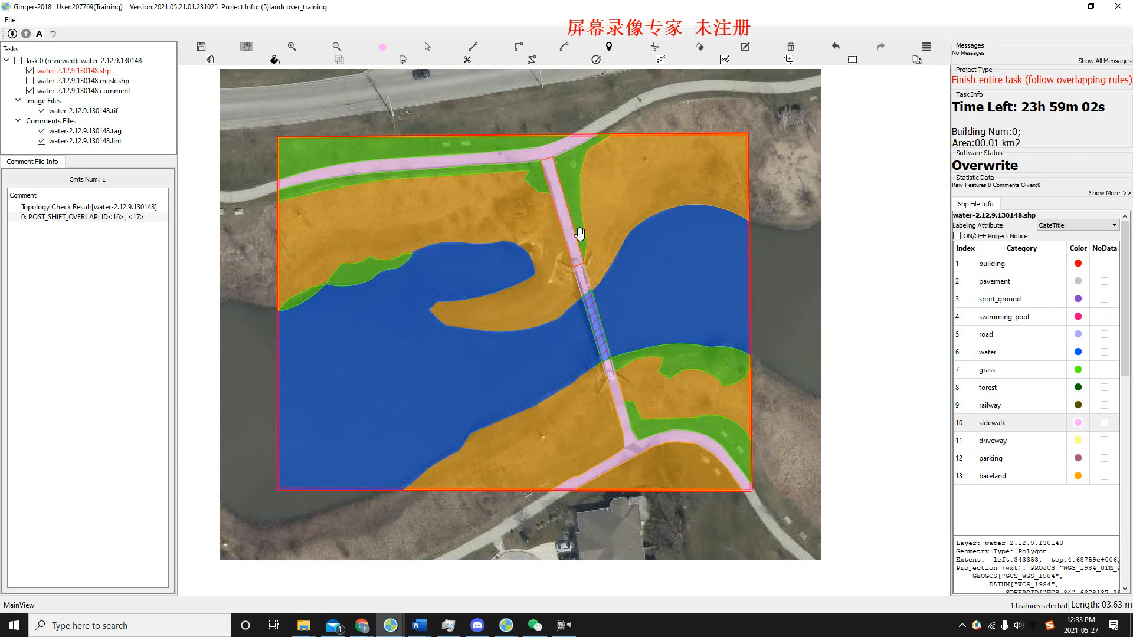
# Switch to the landcover overview presentation in Google Slides and highlight the OPPO_POINTS rule on the Topology errors slide.
pyautogui.moveTo(588, 250); pyautogui.dragTo(560, 277)
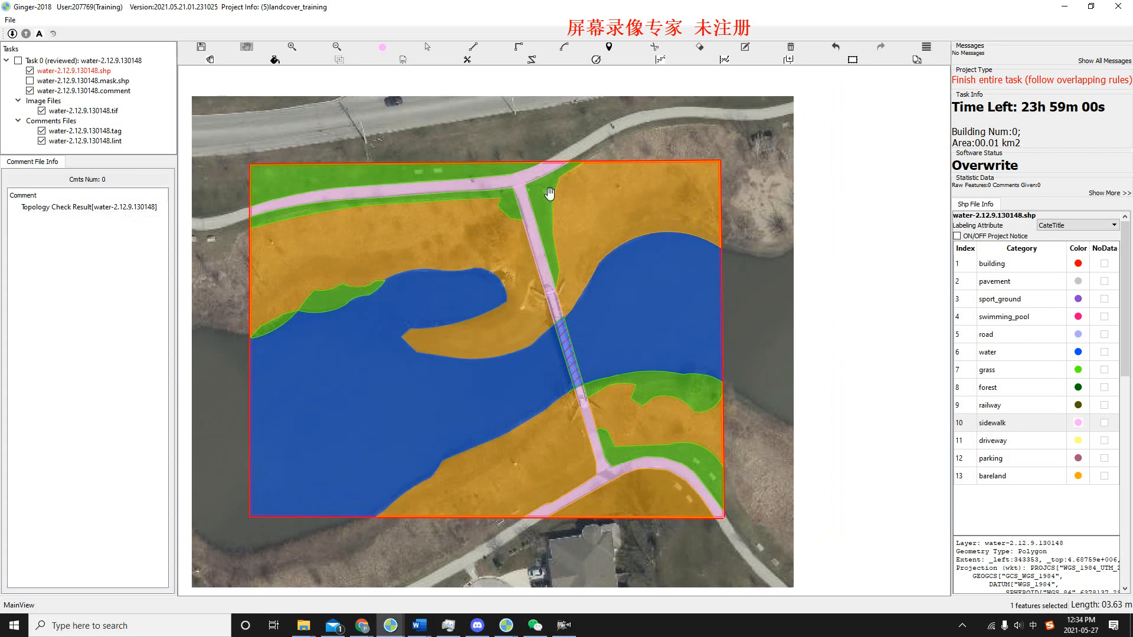
pyautogui.hotkey('alt', 'Tab')
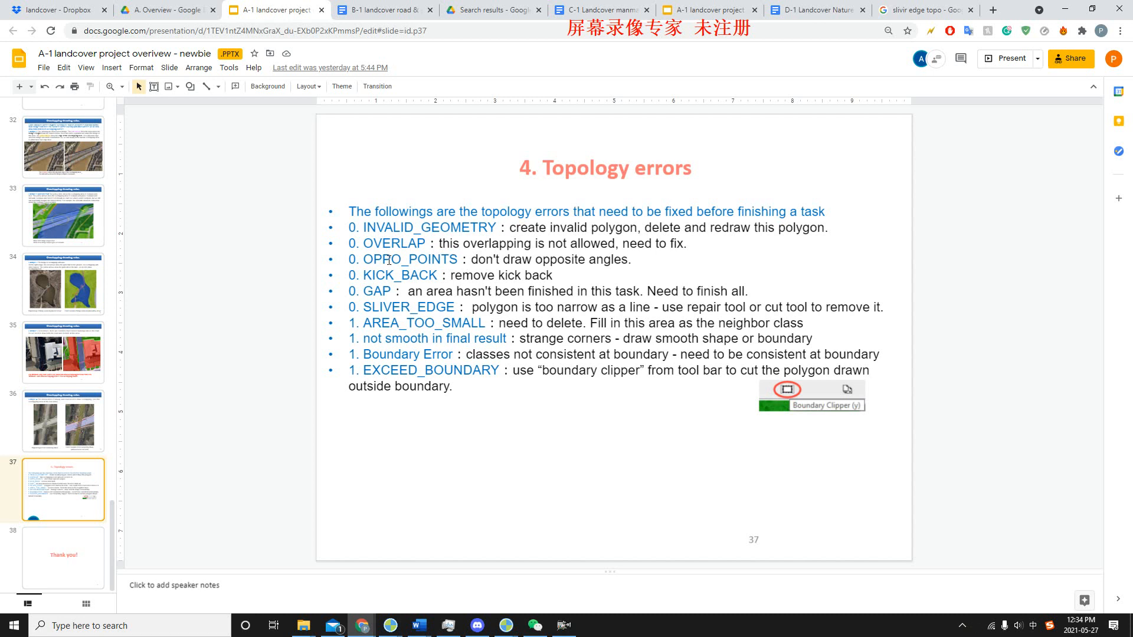
pyautogui.moveTo(362, 260); pyautogui.dragTo(656, 260)
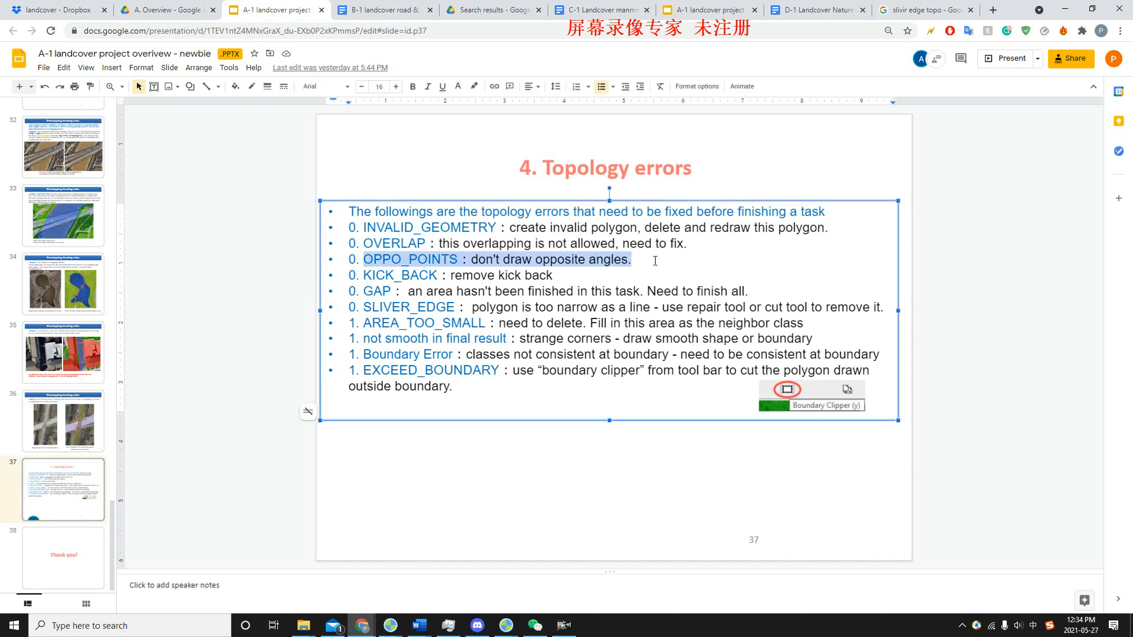
pyautogui.doubleClick(656, 261)
pyautogui.click(507, 490)
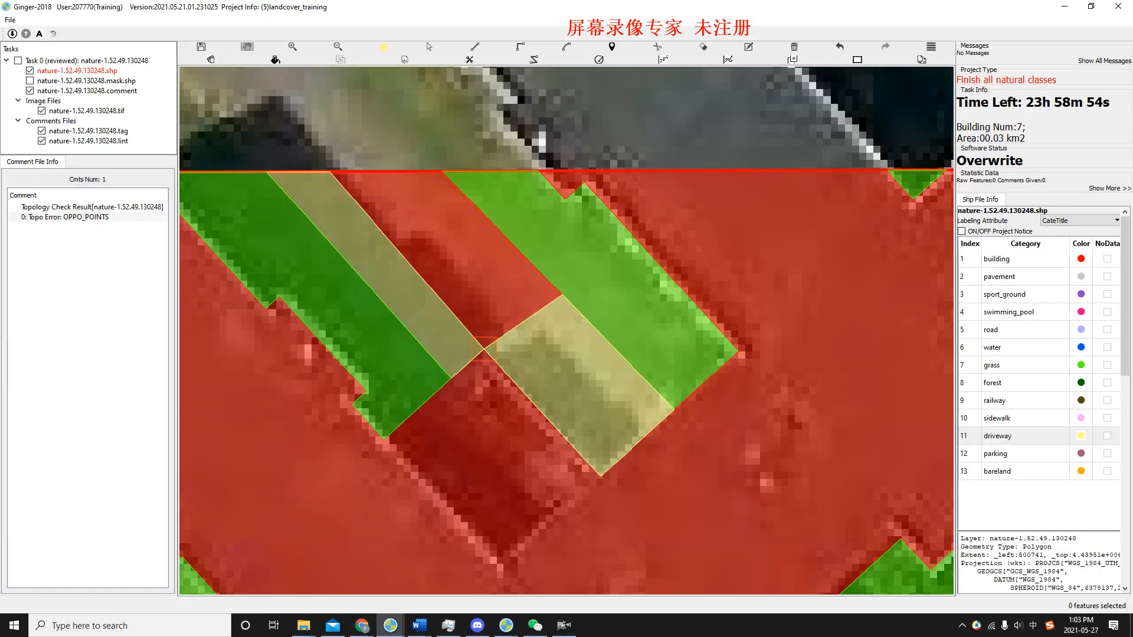
# Examine the OPPO_POINTS error where the driveway polygons touch at one corner, comparing the labels with the bare imagery.
pyautogui.moveTo(473, 361); pyautogui.dragTo(511, 287)
pyautogui.moveTo(568, 320); pyautogui.dragTo(558, 340)
pyautogui.press('space')
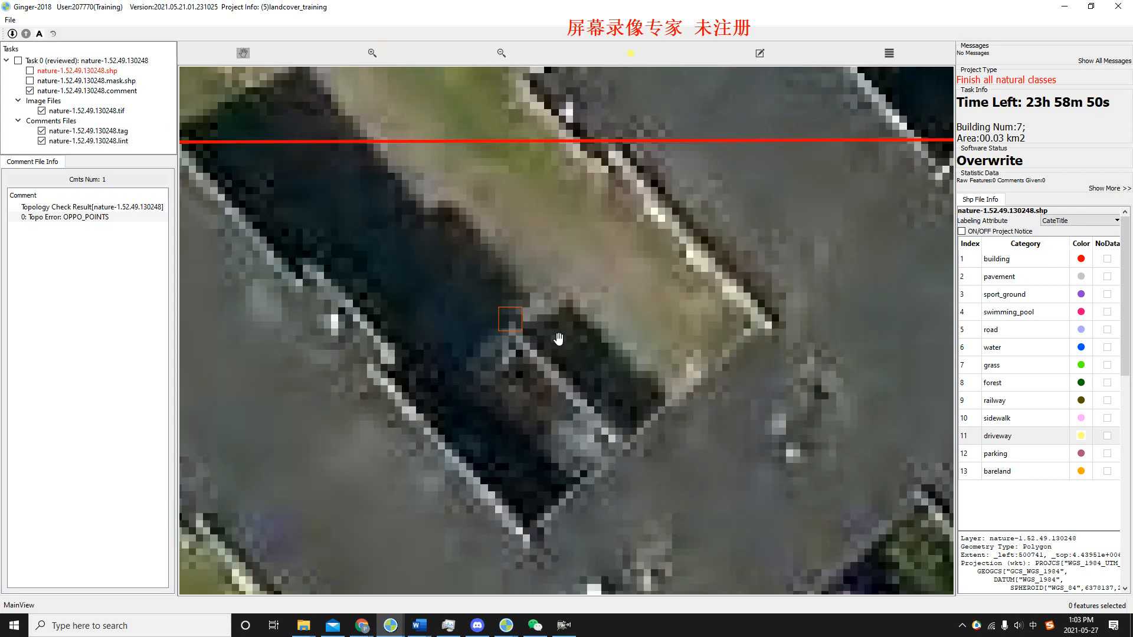
pyautogui.press('space')
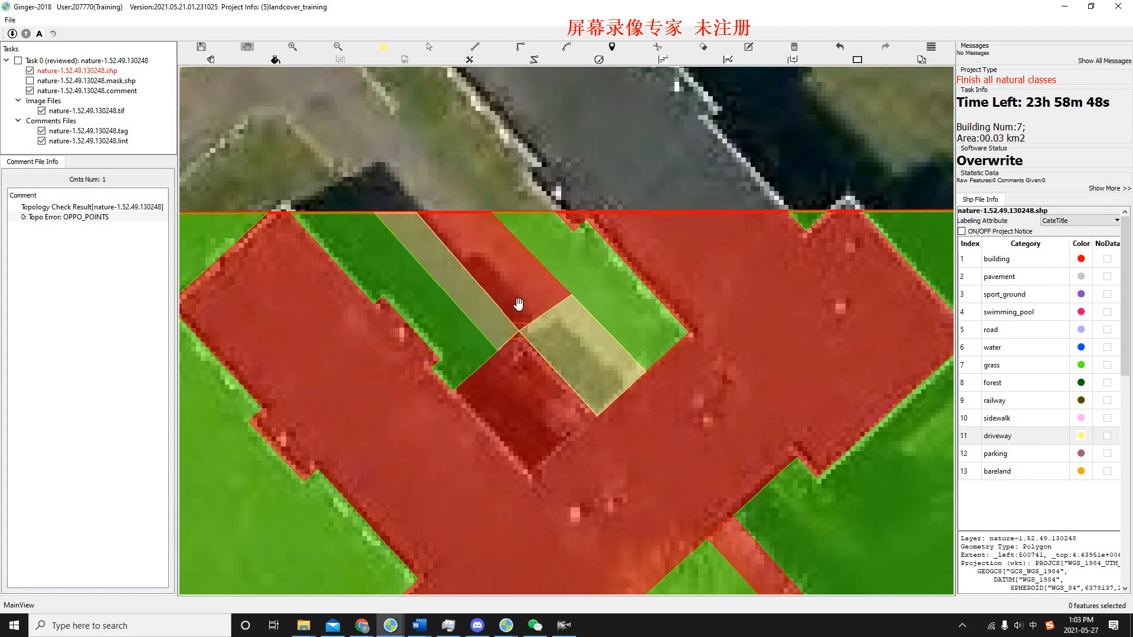
pyautogui.scroll(2, 511, 340)
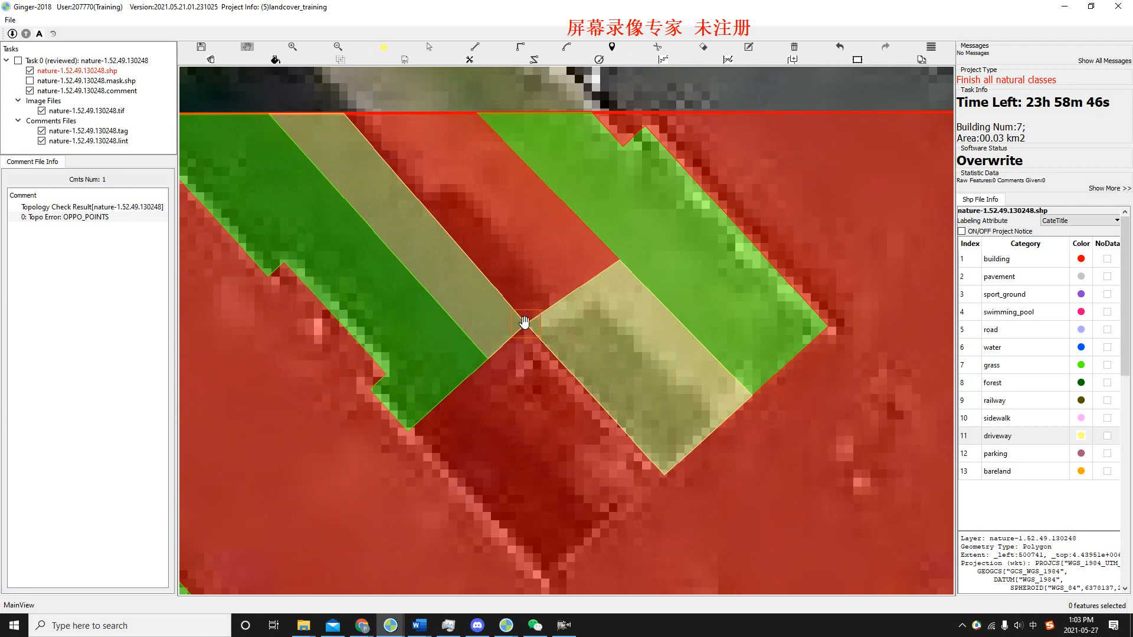
pyautogui.scroll(1, 524, 322)
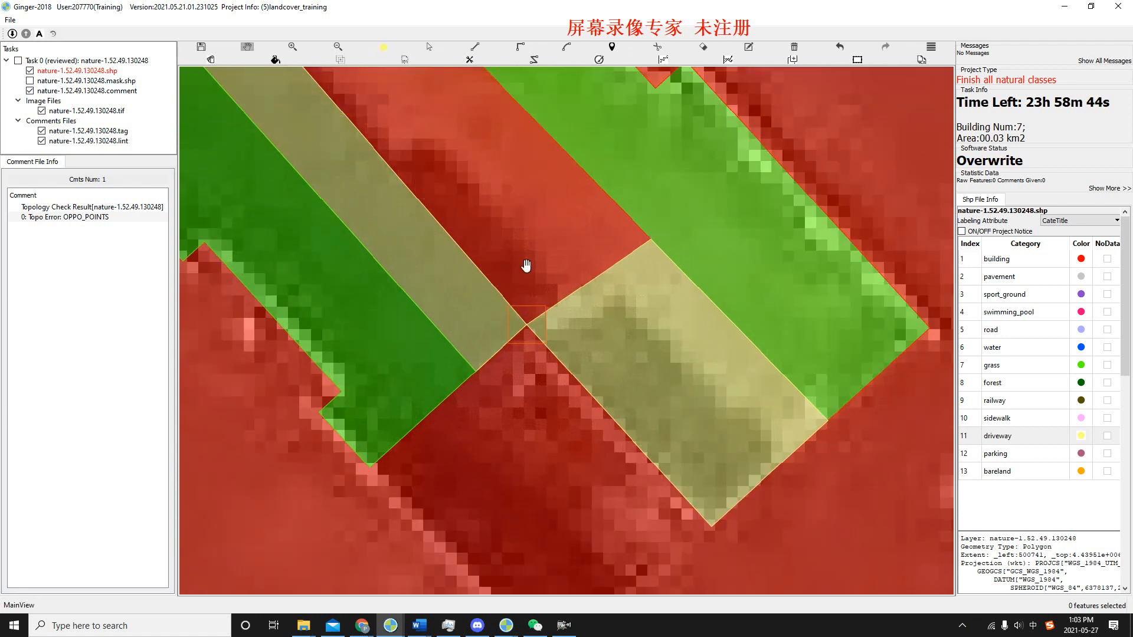
pyautogui.scroll(-2, 525, 266)
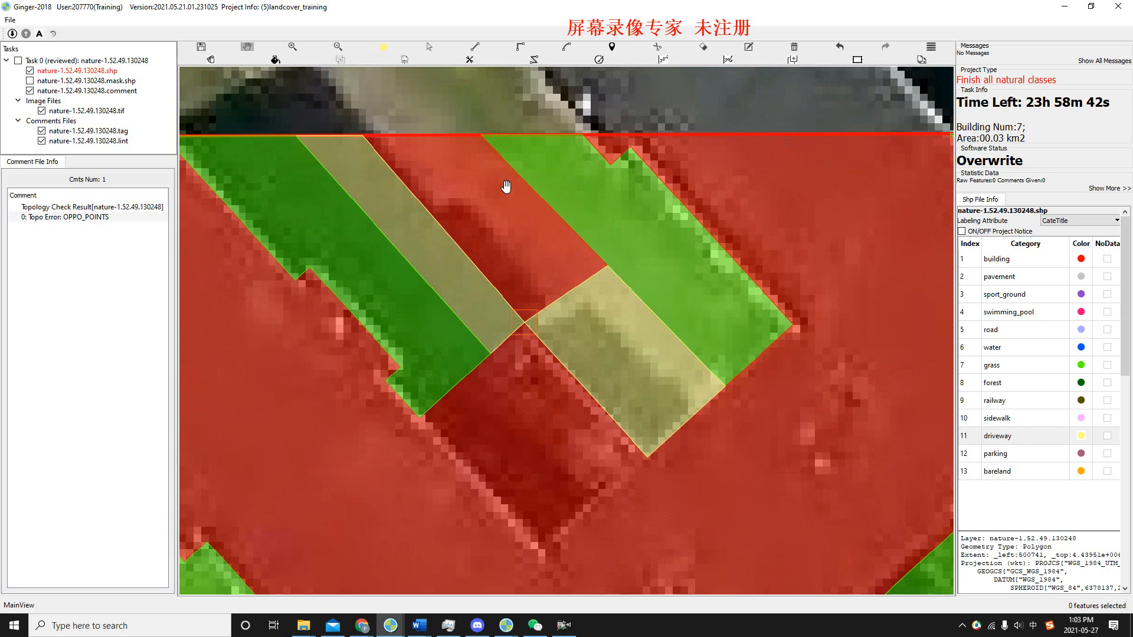
pyautogui.moveTo(506, 187); pyautogui.dragTo(505, 216)
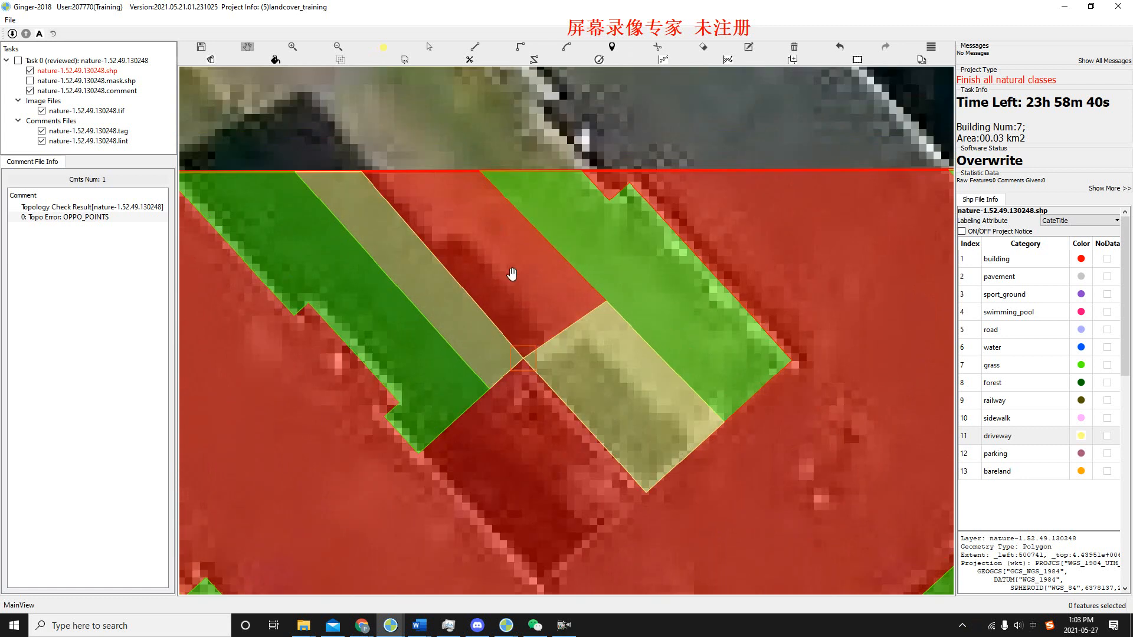
pyautogui.press('s')
pyautogui.press('h')
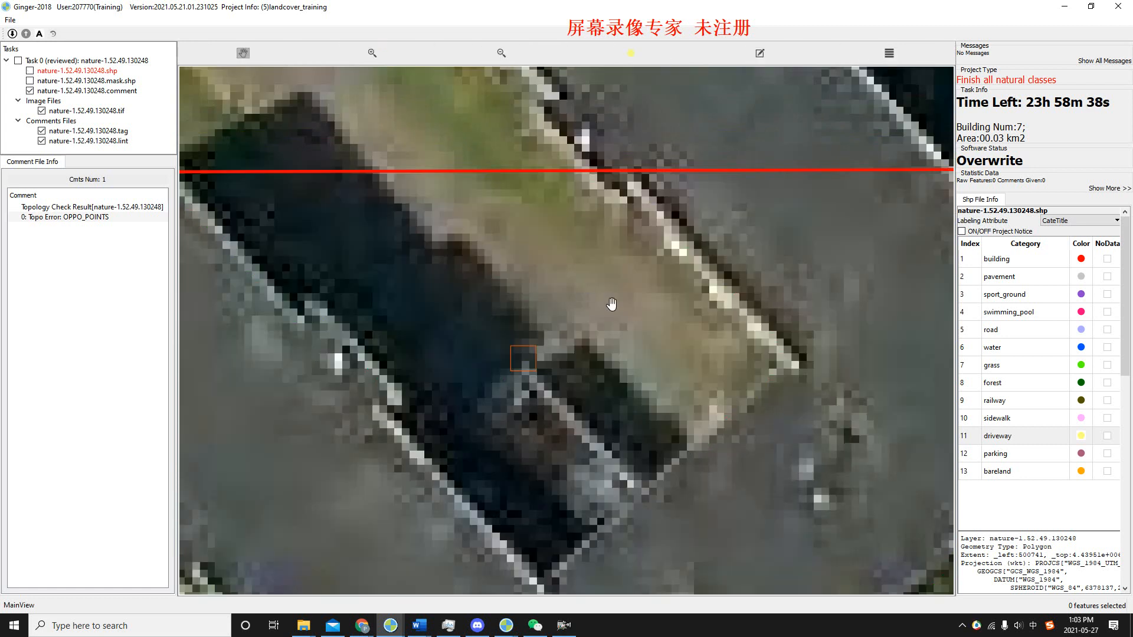
pyautogui.press('h')
pyautogui.scroll(-1, 612, 304)
pyautogui.press('h')
pyautogui.moveTo(592, 301); pyautogui.dragTo(585, 273)
pyautogui.press('h')
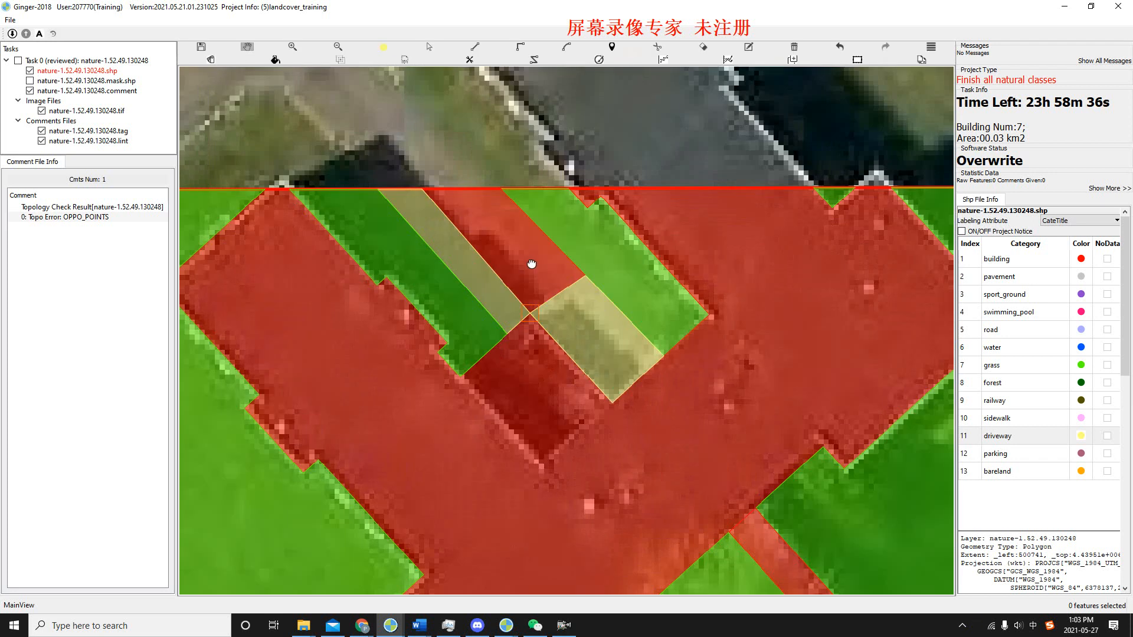
# Reclassify the building polygon between the two driveway polygons as driveway and save the shapefile.
pyautogui.press('s')
pyautogui.click(526, 257)
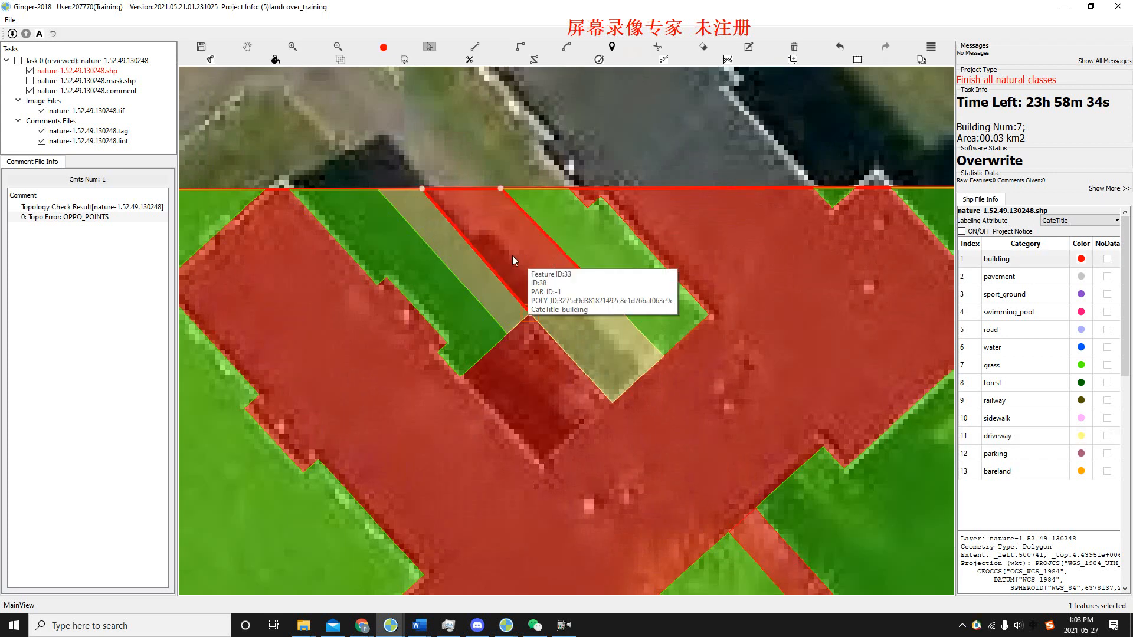
pyautogui.click(1037, 436)
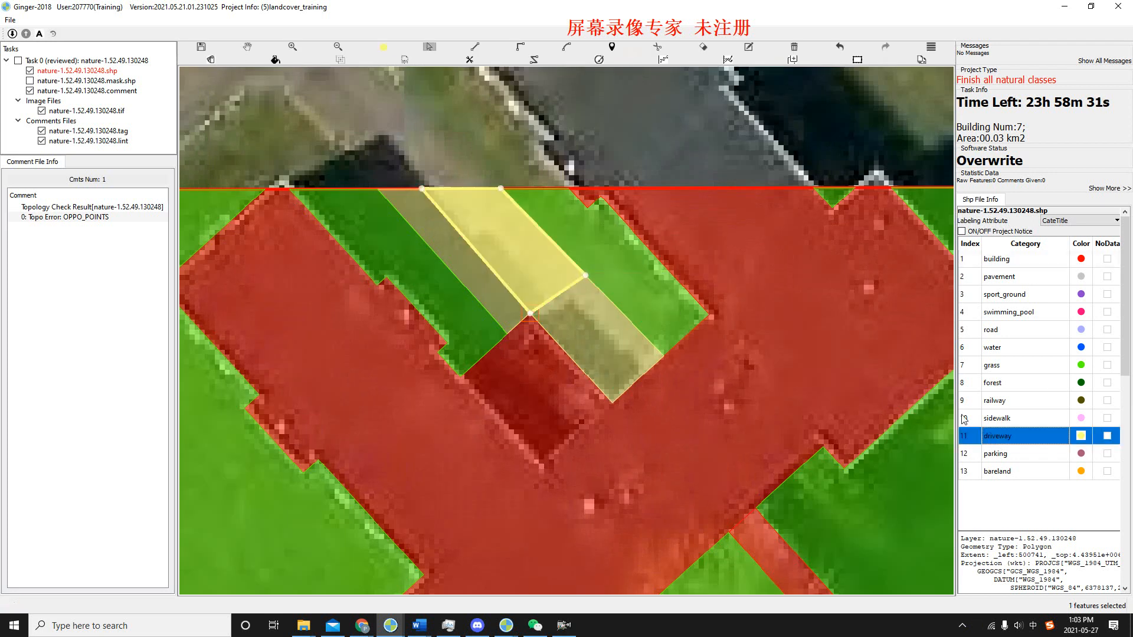
pyautogui.press('h')
pyautogui.moveTo(534, 268); pyautogui.dragTo(537, 298)
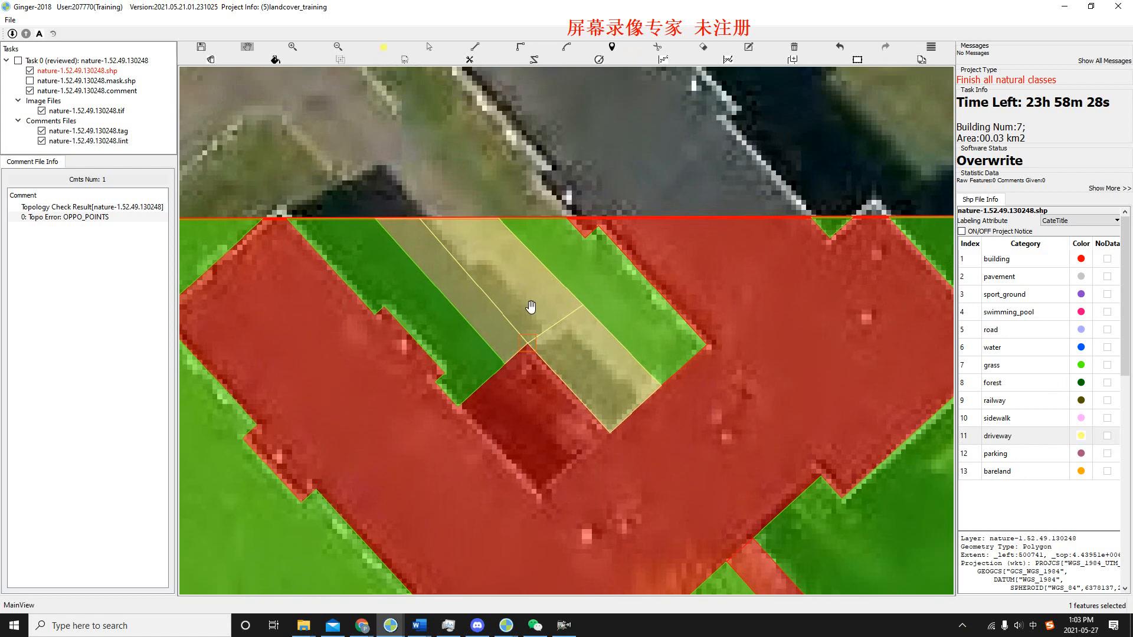
pyautogui.moveTo(531, 306); pyautogui.dragTo(520, 288)
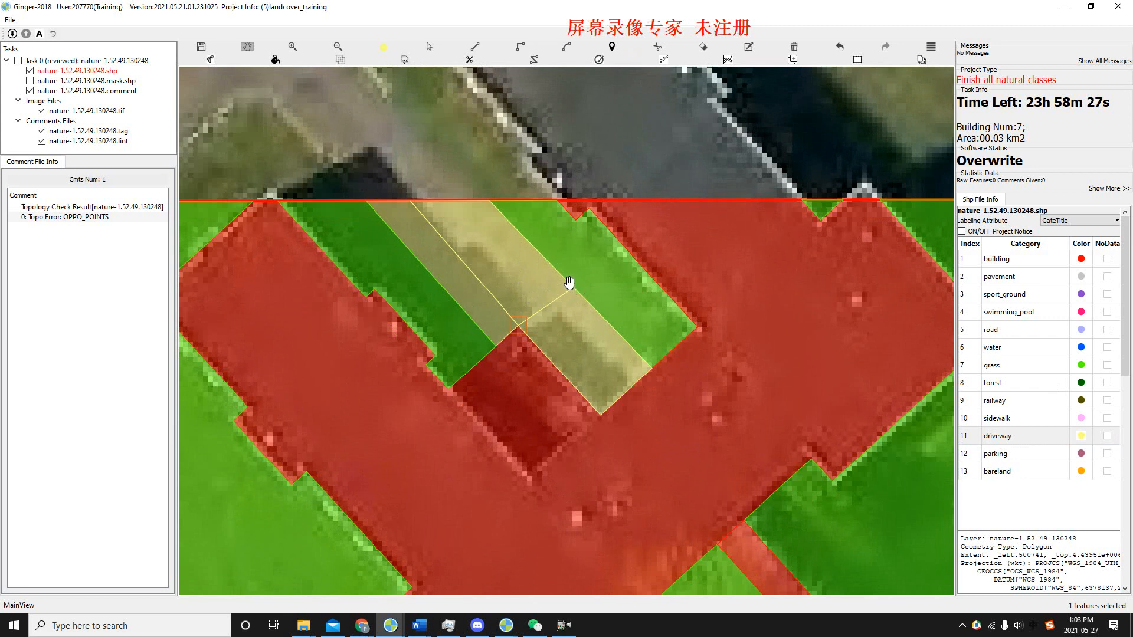
pyautogui.hotkey('ctrl', 's')
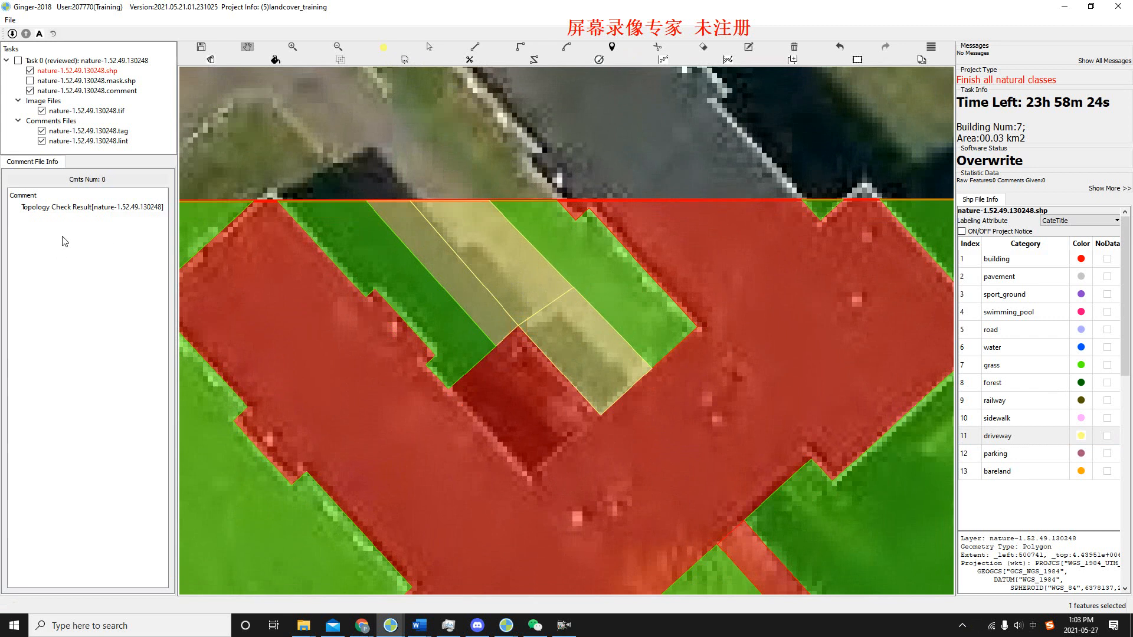
# Go to the KICK_BACK error for ID 35 and examine the thin building sliver along the diagonal strip's upper edge.
pyautogui.hotkey('alt', 'Tab')
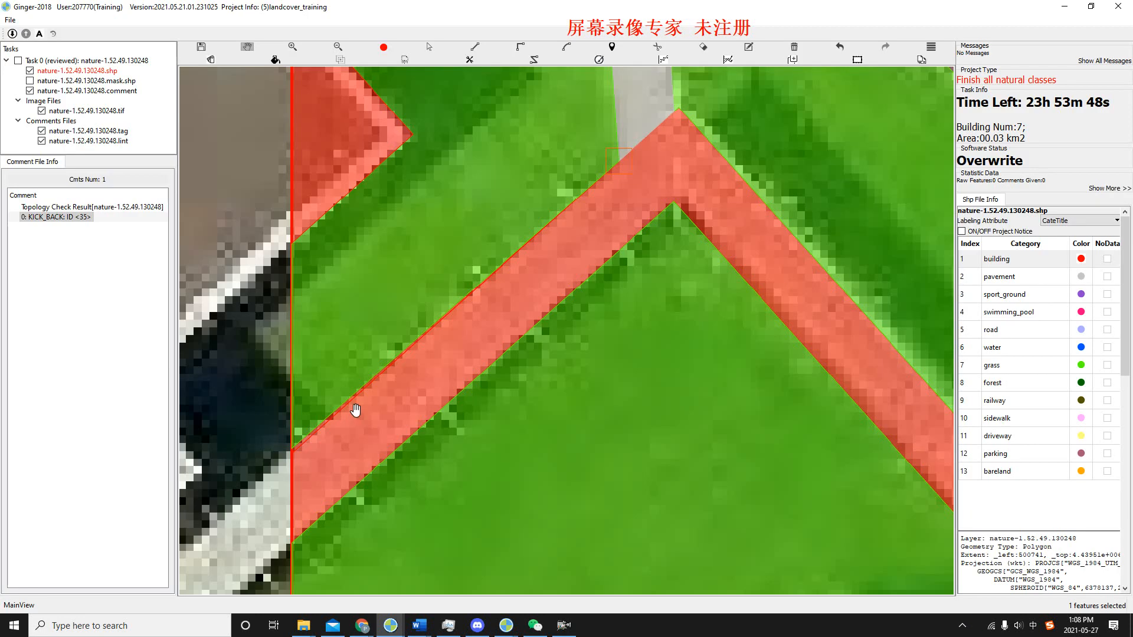
pyautogui.moveTo(383, 397); pyautogui.dragTo(409, 420)
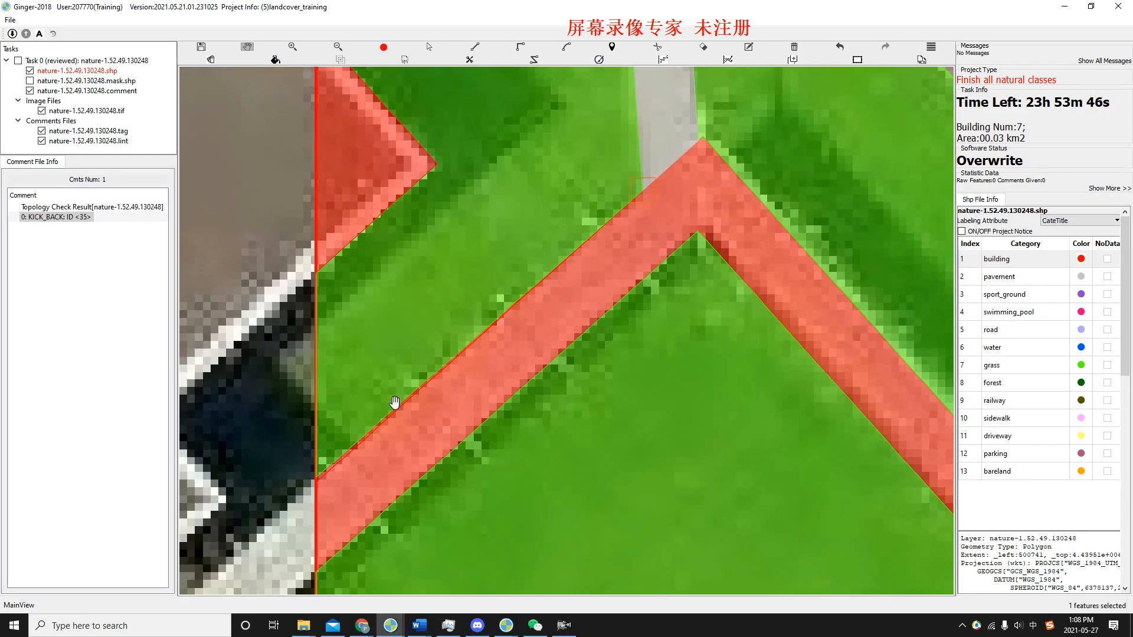
pyautogui.click(75, 208)
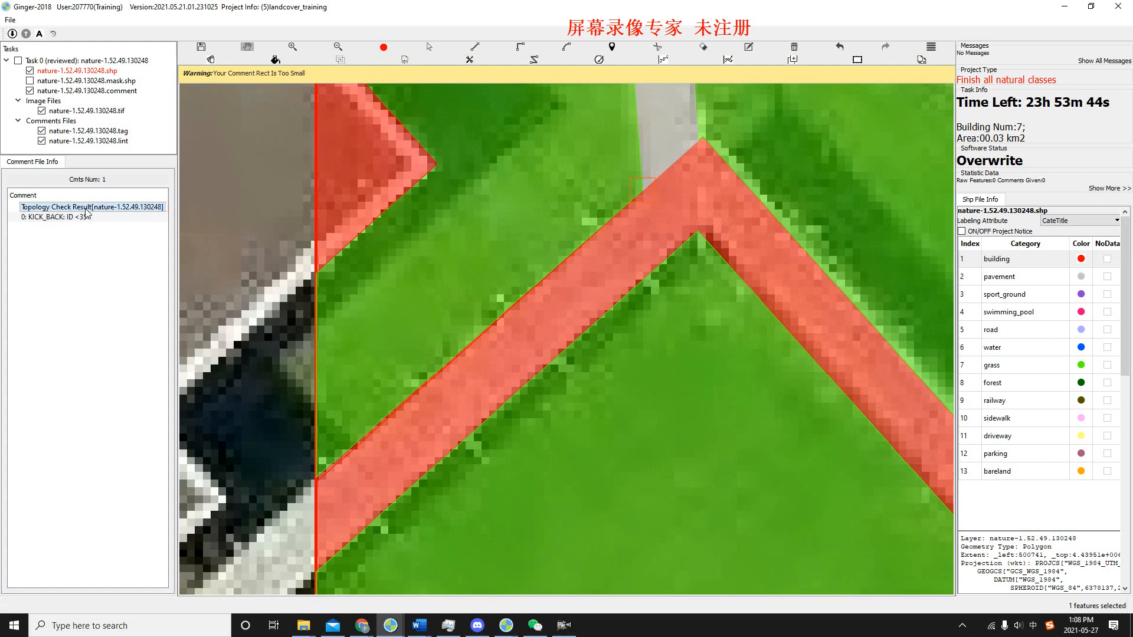
pyautogui.click(78, 217)
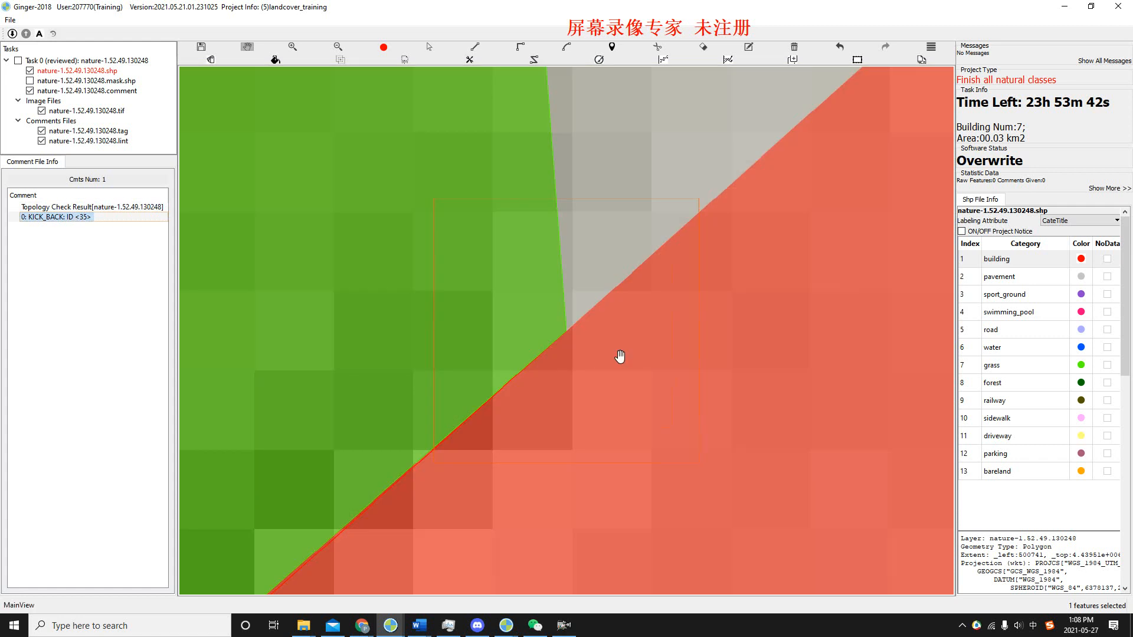
pyautogui.scroll(-2, 583, 419)
pyautogui.moveTo(571, 490); pyautogui.dragTo(717, 193)
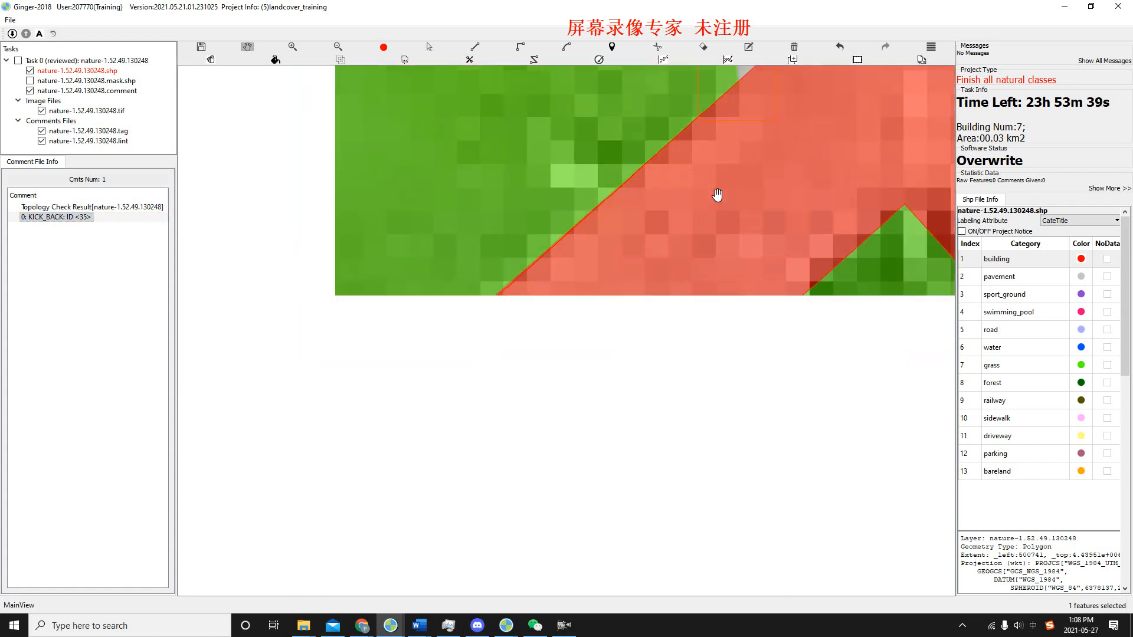
pyautogui.scroll(-1, 709, 207)
pyautogui.moveTo(611, 282); pyautogui.dragTo(843, 102)
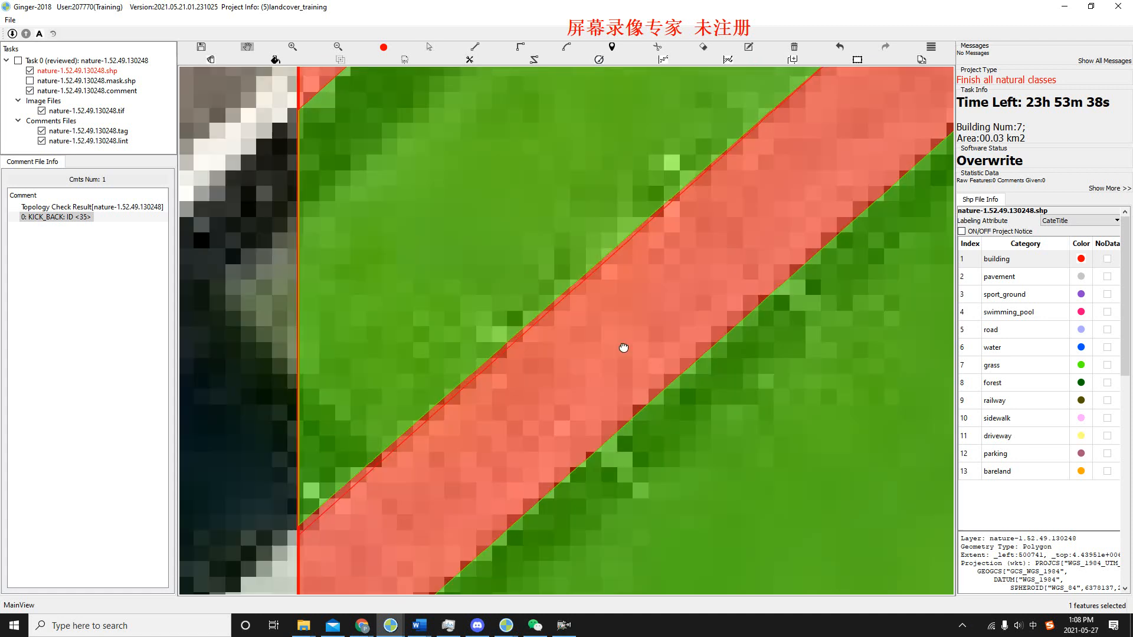
pyautogui.moveTo(739, 193); pyautogui.dragTo(713, 254)
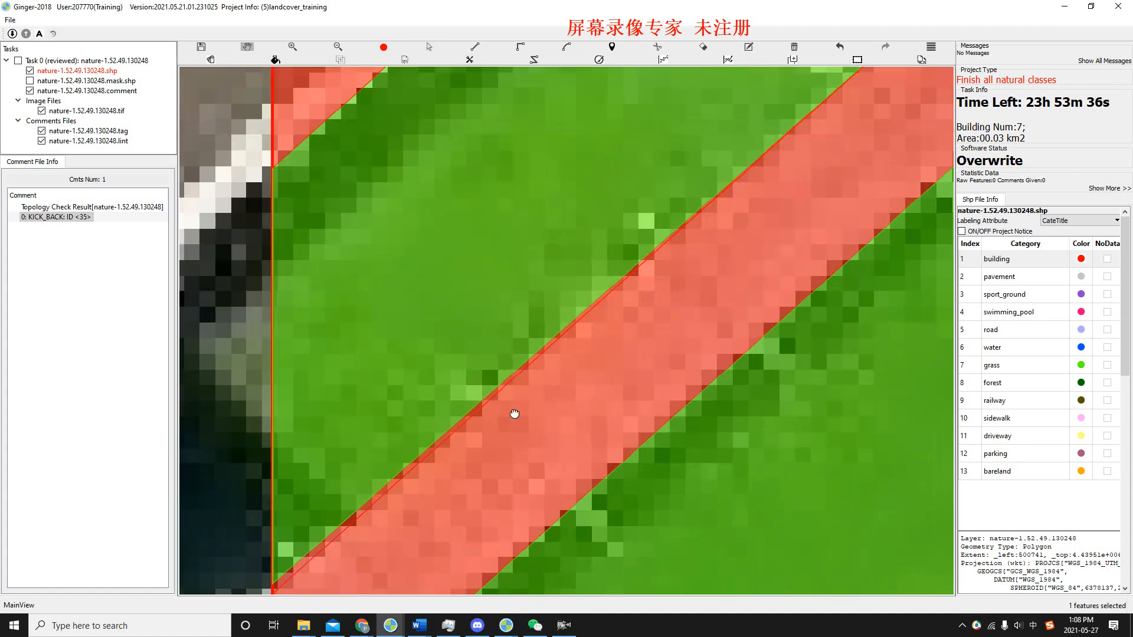
pyautogui.scroll(1, 512, 414)
pyautogui.press('space')
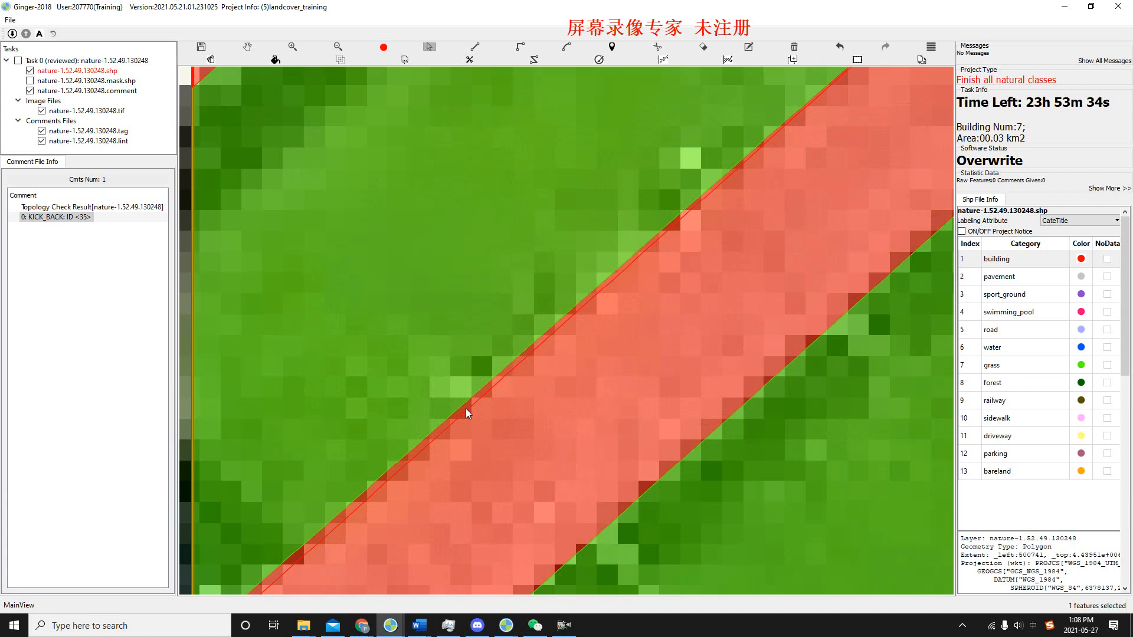
pyautogui.scroll(-3, 613, 307)
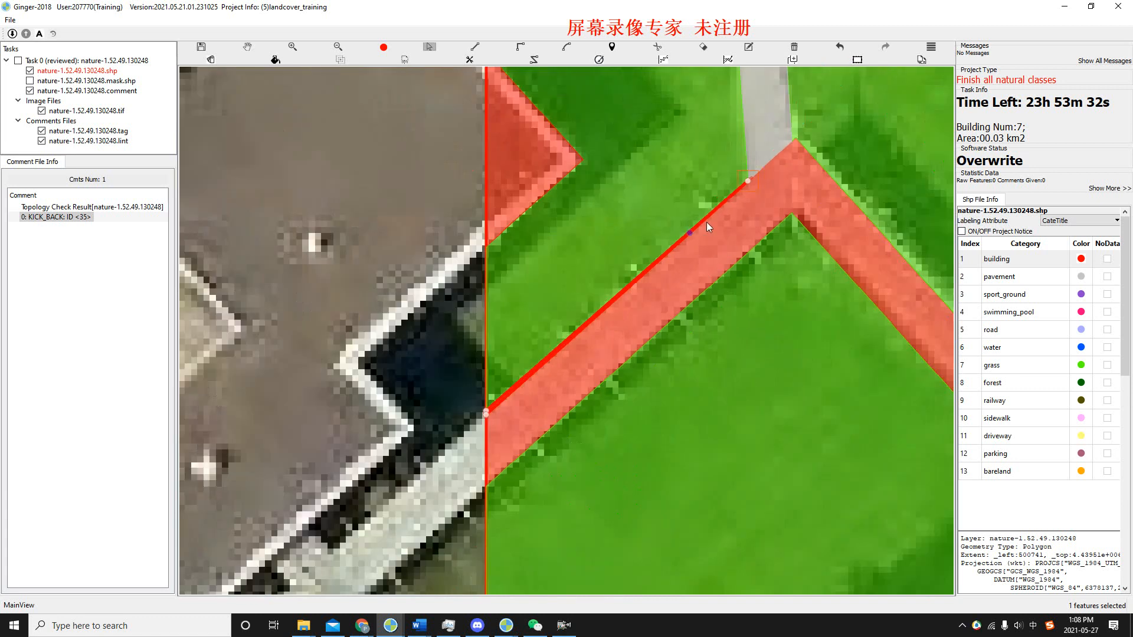
pyautogui.scroll(2, 682, 256)
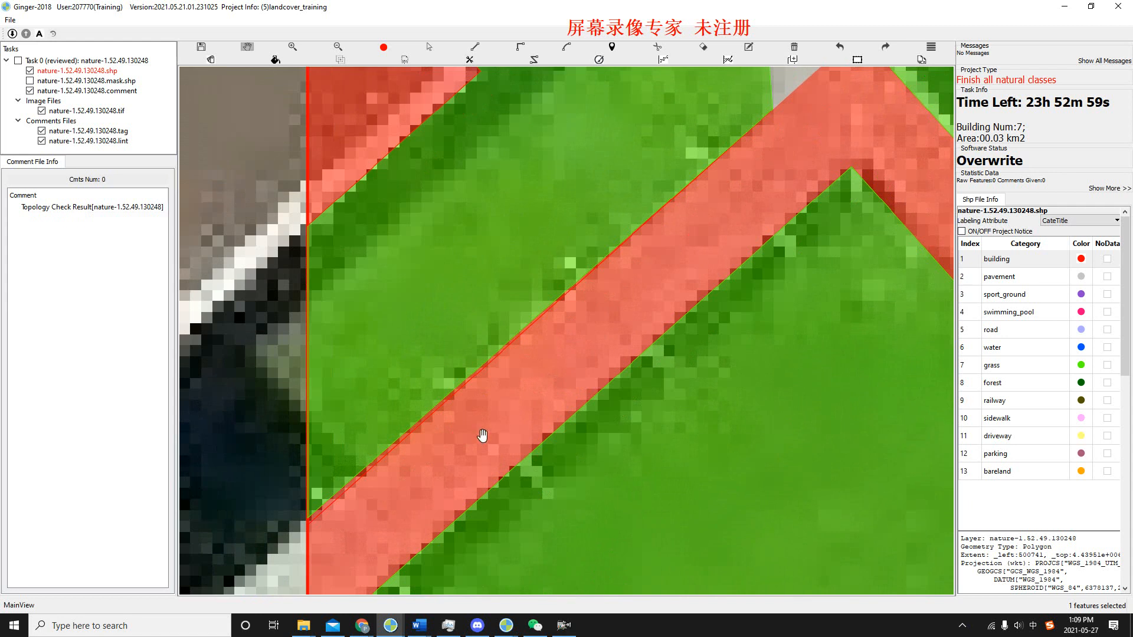
# Select the diagonal building strip together with the thin sliver along its upper edge and merge them into one polygon.
pyautogui.press('s')
pyautogui.click(472, 443)
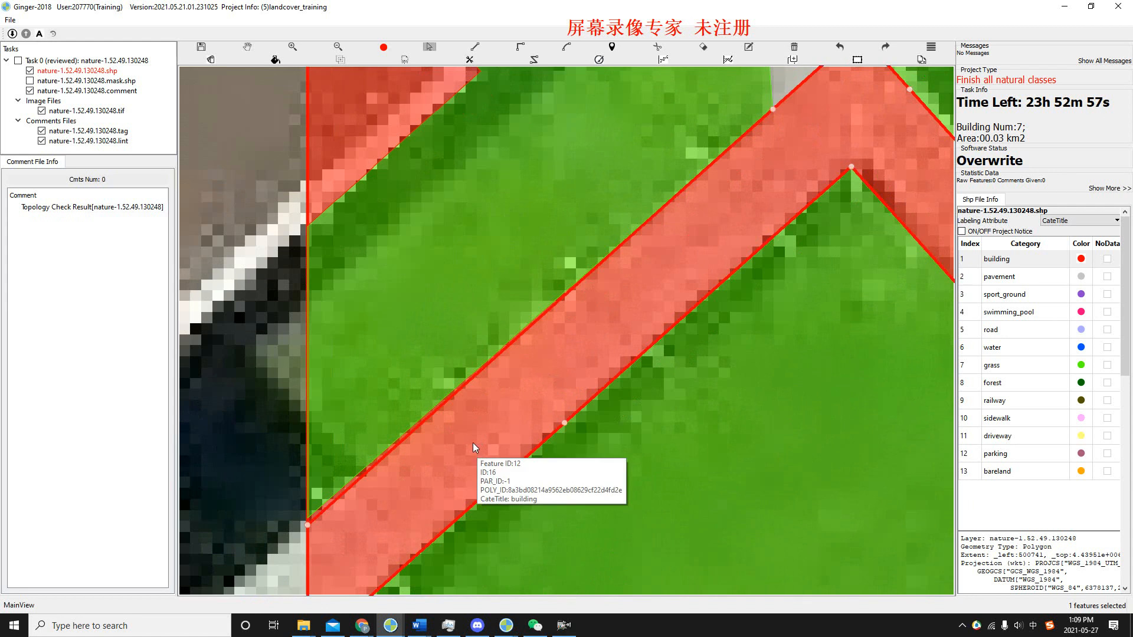
pyautogui.scroll(2, 320, 515)
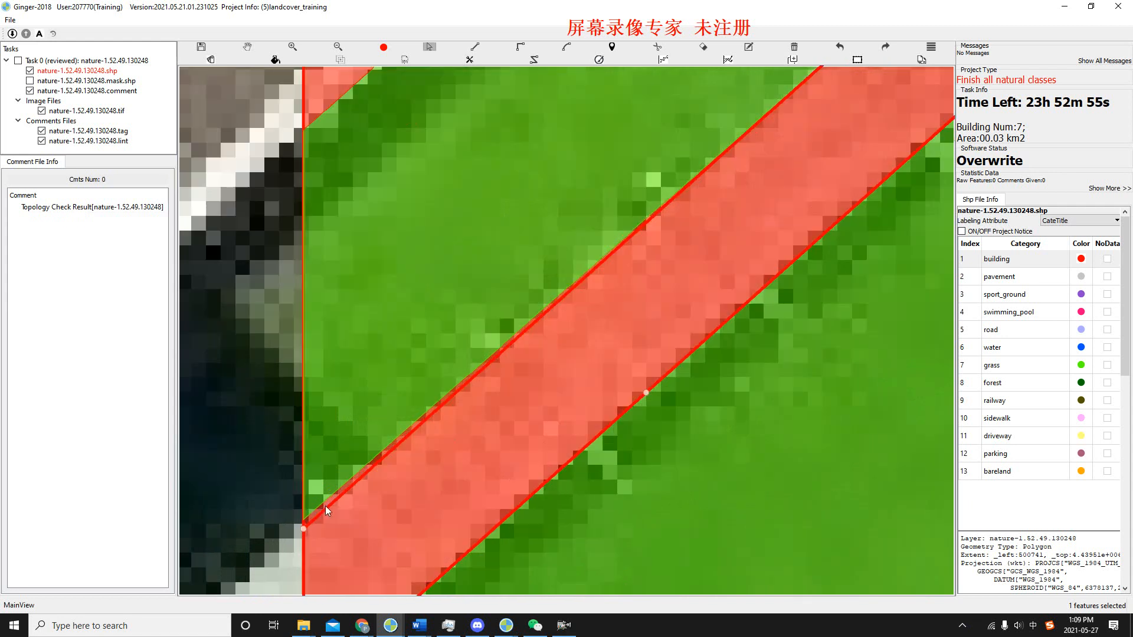
pyautogui.keyDown('ctrl'); pyautogui.click(352, 483); pyautogui.keyUp('ctrl')
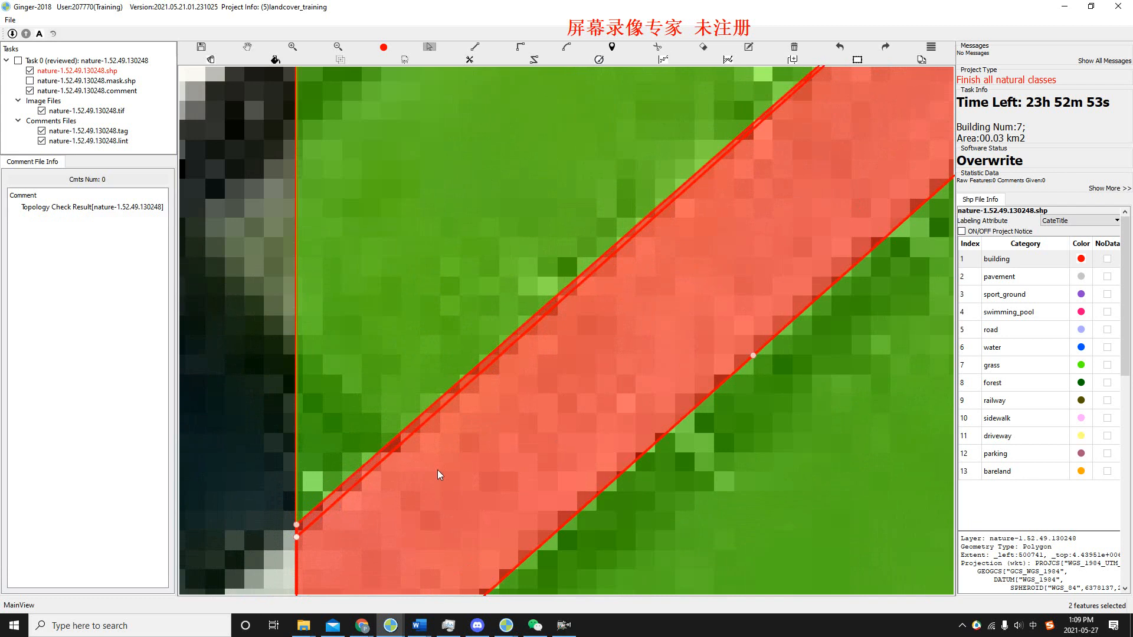
pyautogui.scroll(-2, 438, 469)
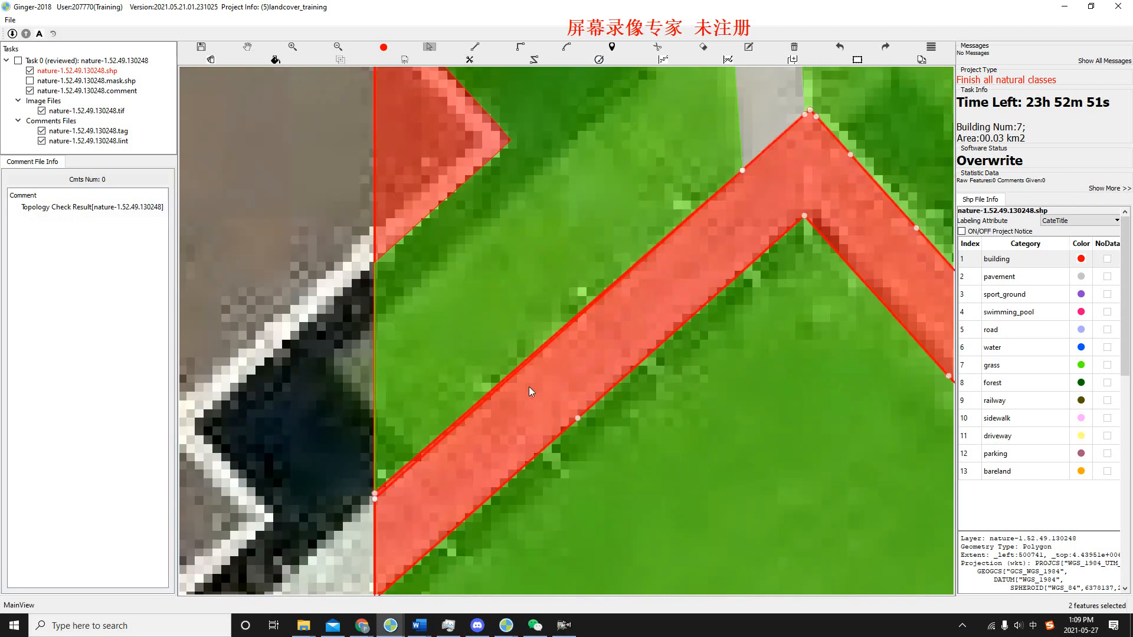
pyautogui.press('m')
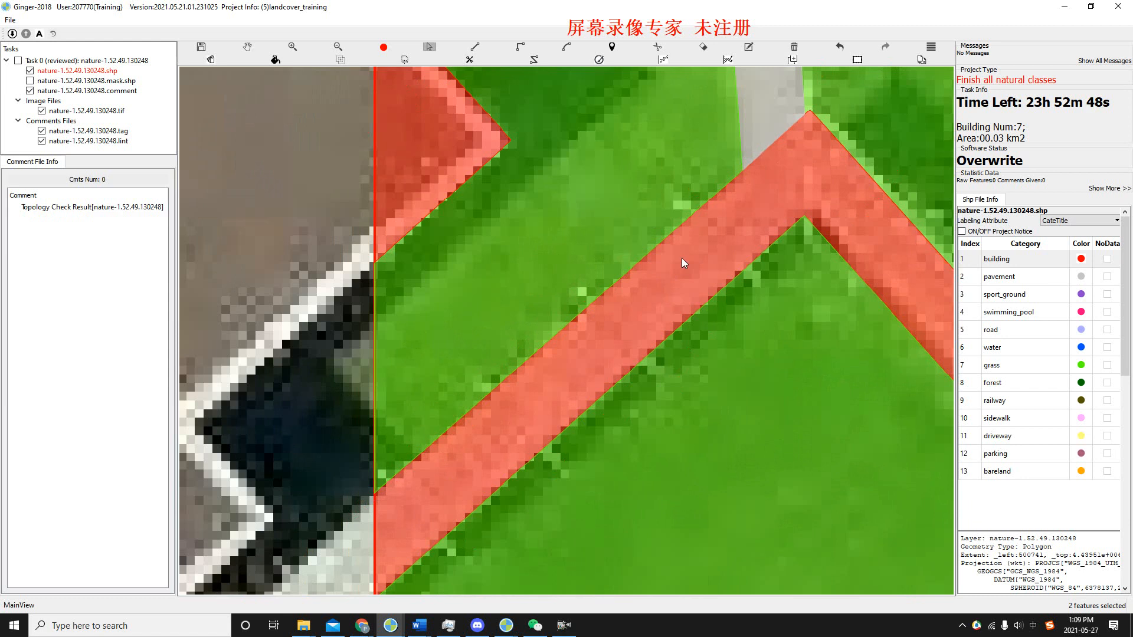
# Inspect the merged building strip along its upper edge, from the task boundary to the bend.
pyautogui.press('h')
pyautogui.moveTo(653, 289); pyautogui.dragTo(612, 255)
pyautogui.moveTo(676, 184); pyautogui.dragTo(632, 242)
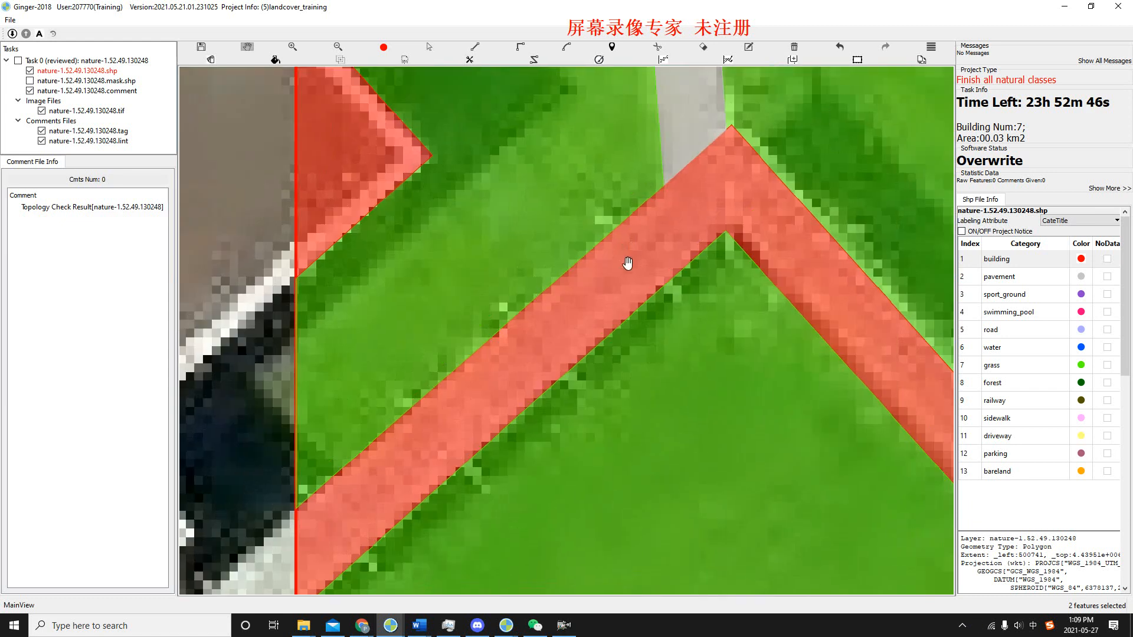
pyautogui.moveTo(625, 261); pyautogui.dragTo(580, 269)
pyautogui.moveTo(572, 310); pyautogui.dragTo(589, 273)
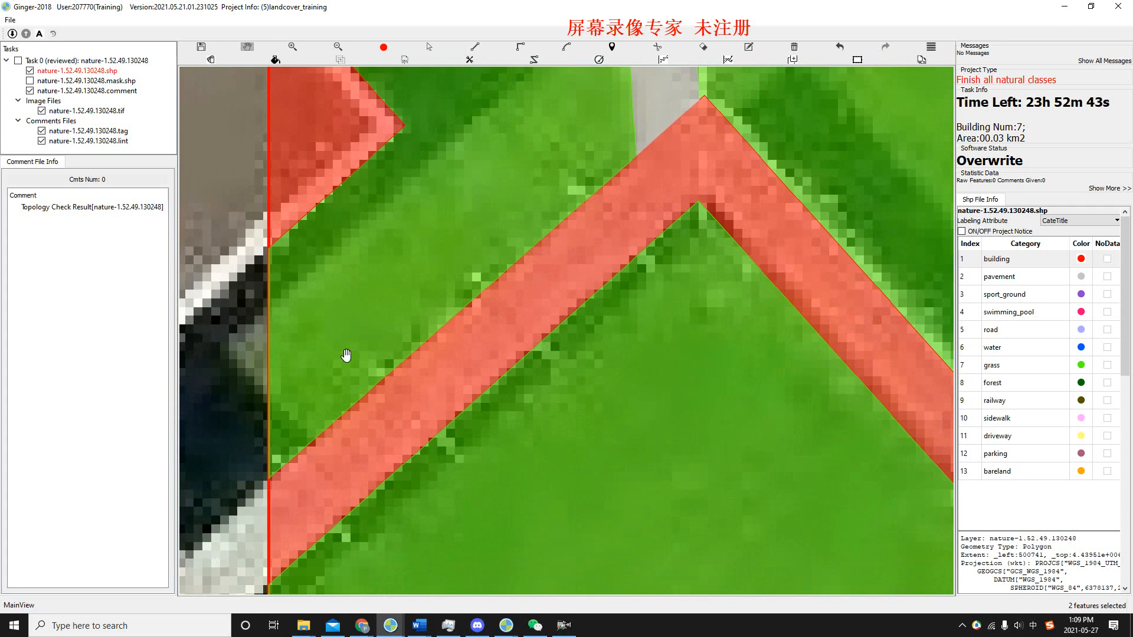
pyautogui.scroll(-2, 504, 277)
pyautogui.scroll(-1, 507, 285)
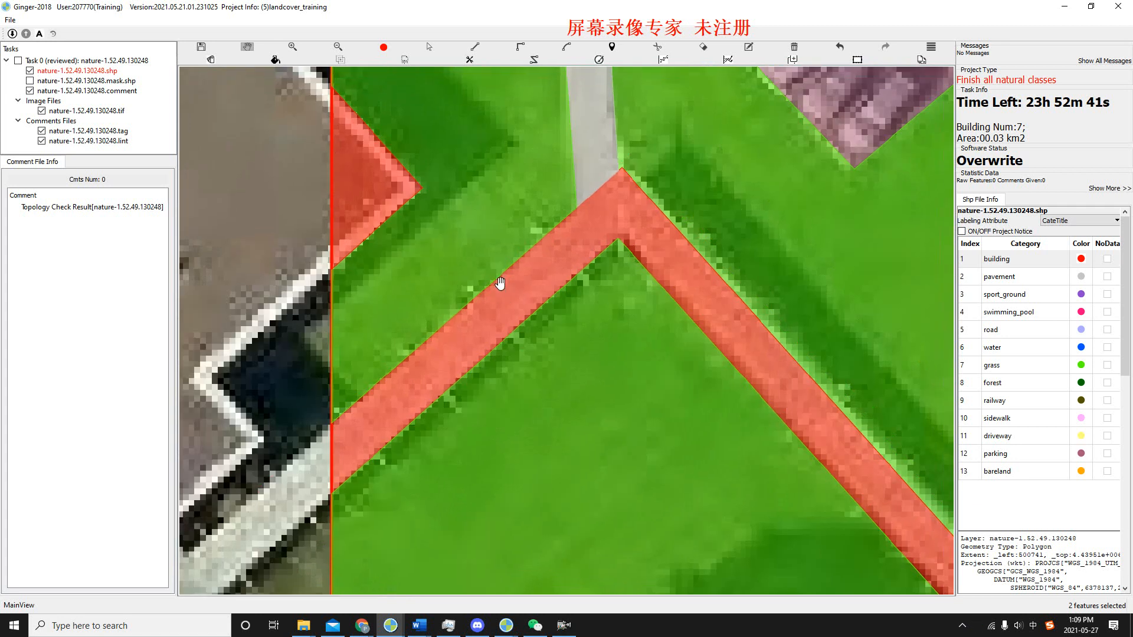
pyautogui.scroll(-1, 548, 265)
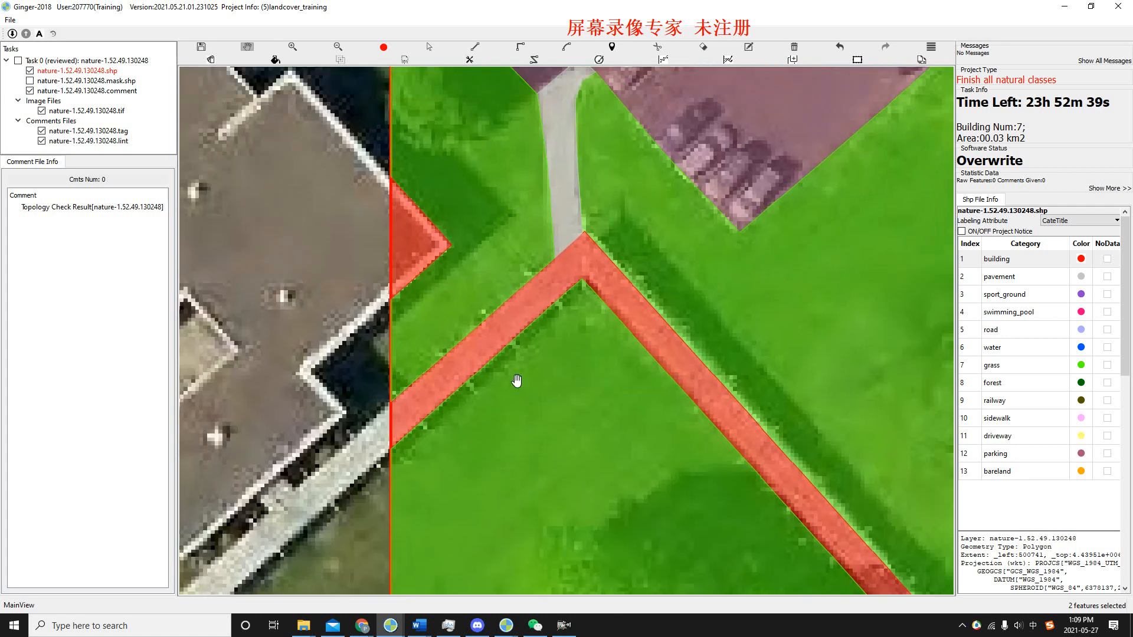
pyautogui.scroll(1, 454, 356)
pyautogui.moveTo(624, 283); pyautogui.dragTo(557, 293)
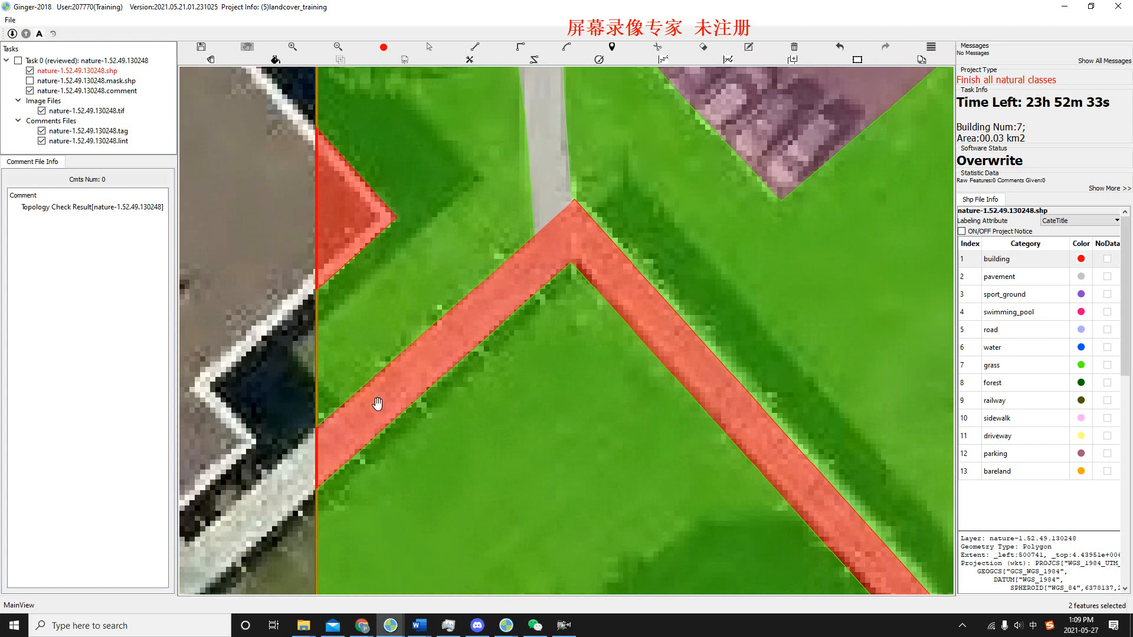
pyautogui.moveTo(451, 340); pyautogui.dragTo(484, 313)
pyautogui.scroll(-3, 530, 273)
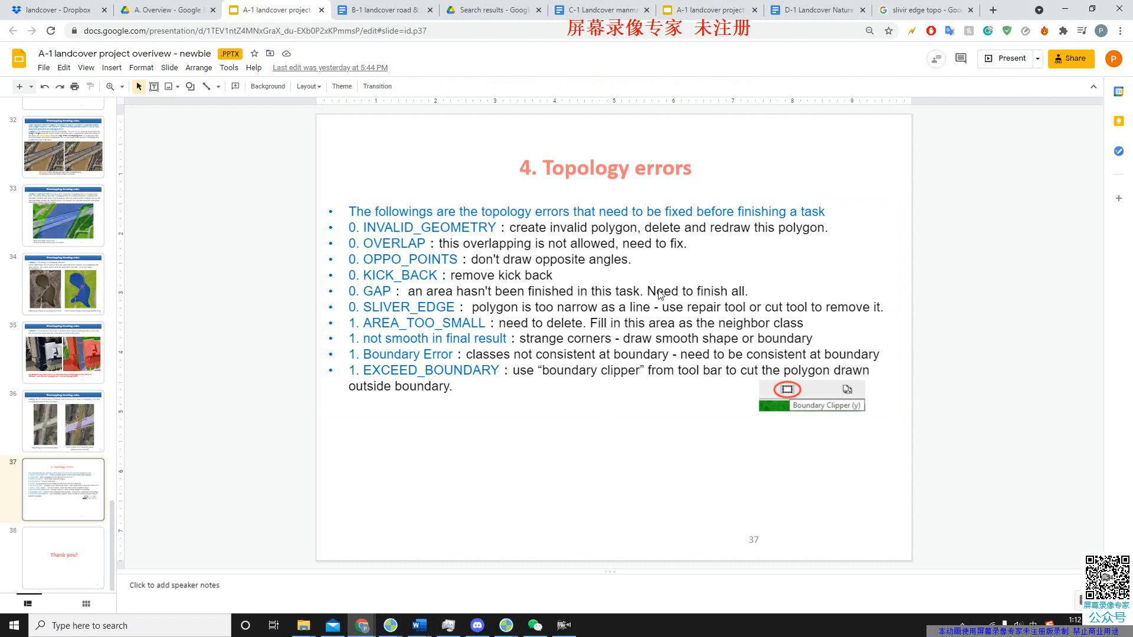
# Switch from the topology errors slide to Ginger, go to the GAP error and examine the outlined unlabelled path below the parking lot.
pyautogui.hotkey('alt', 'Tab')
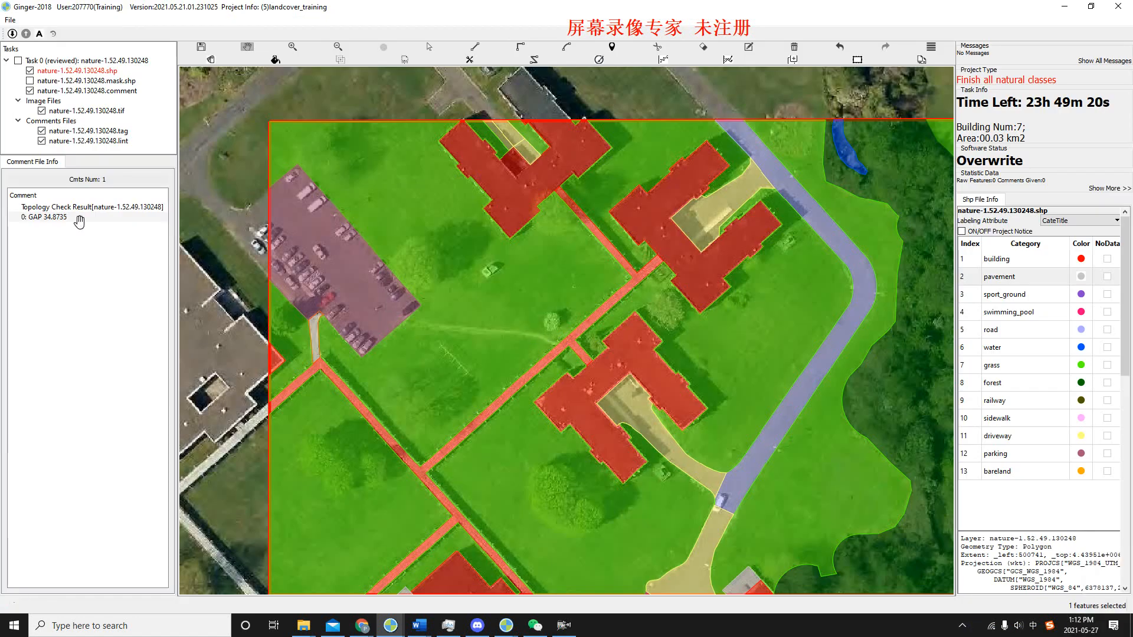
pyautogui.moveTo(640, 332); pyautogui.dragTo(604, 299)
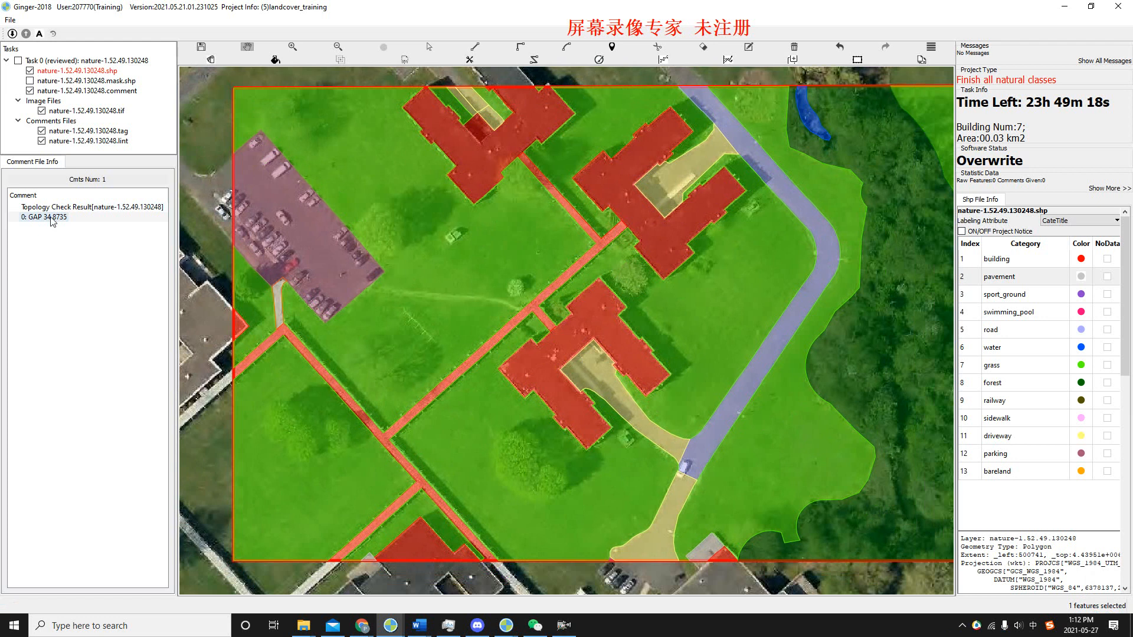
pyautogui.click(51, 219)
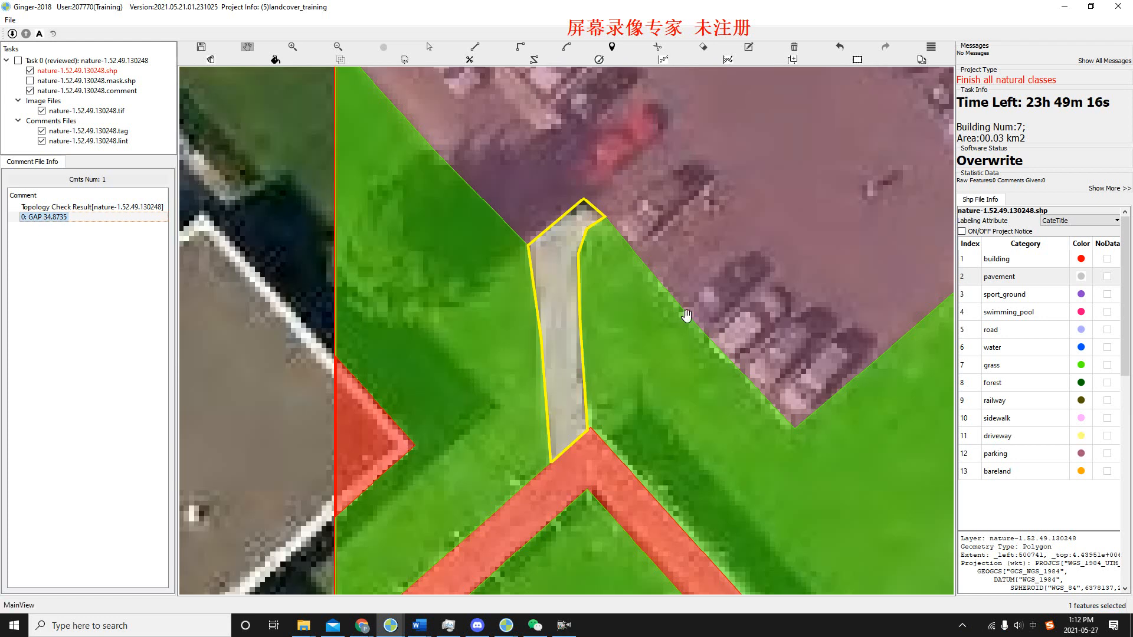
pyautogui.scroll(2, 687, 313)
pyautogui.press('space')
pyautogui.moveTo(584, 378); pyautogui.dragTo(566, 352)
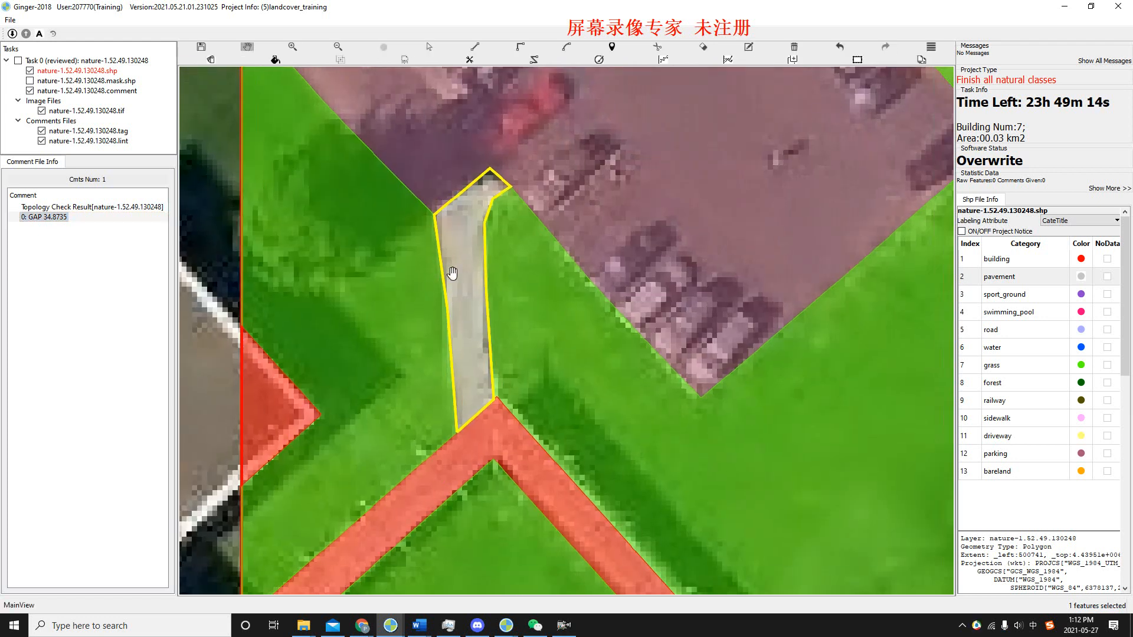
# Check the classes of the grass polygons on both sides of the gap and of the parking polygon above it.
pyautogui.scroll(-1, 450, 272)
pyautogui.click(404, 274)
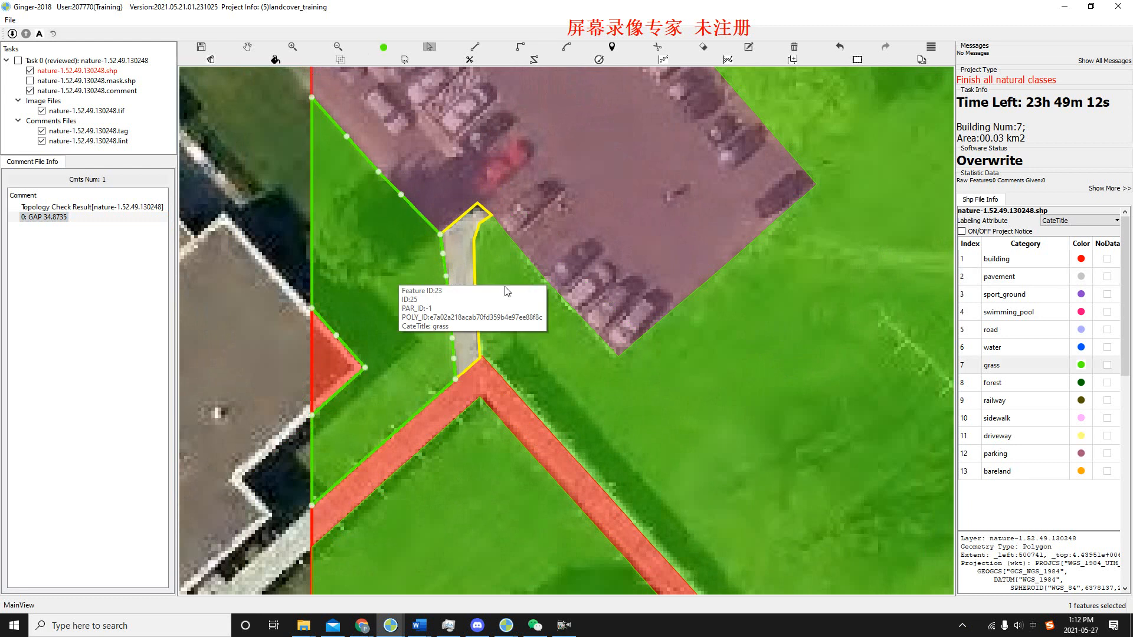
pyautogui.click(478, 394)
pyautogui.click(498, 304)
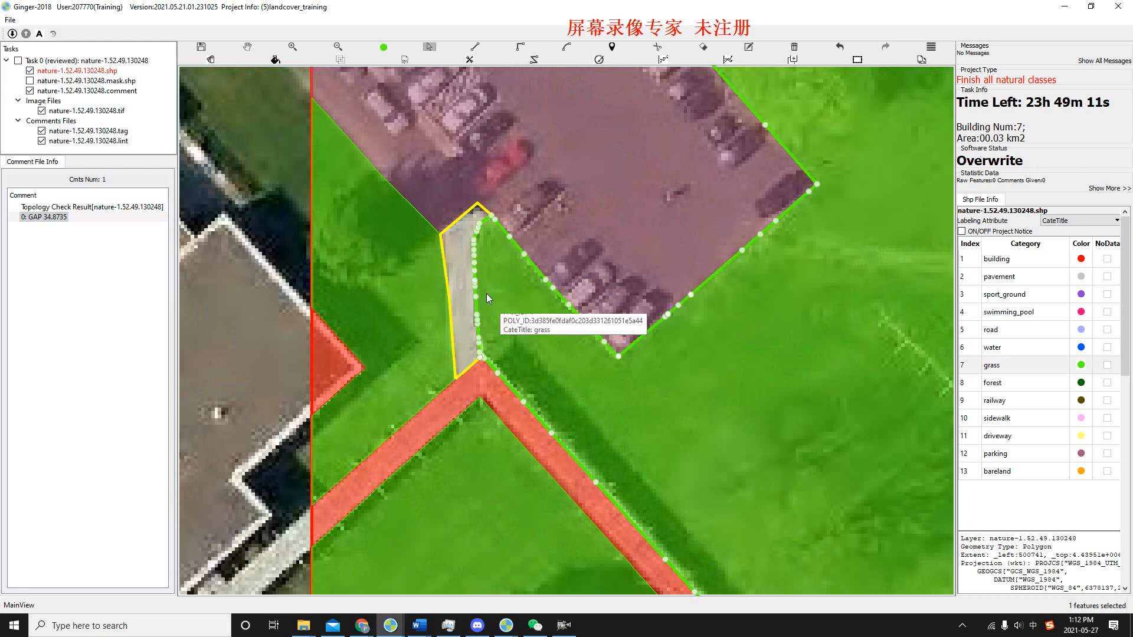
pyautogui.click(512, 116)
pyautogui.click(459, 273)
# Hide the label polygons, examine the bare imagery around the gap to judge its class, and show the polygons again.
pyautogui.press('space')
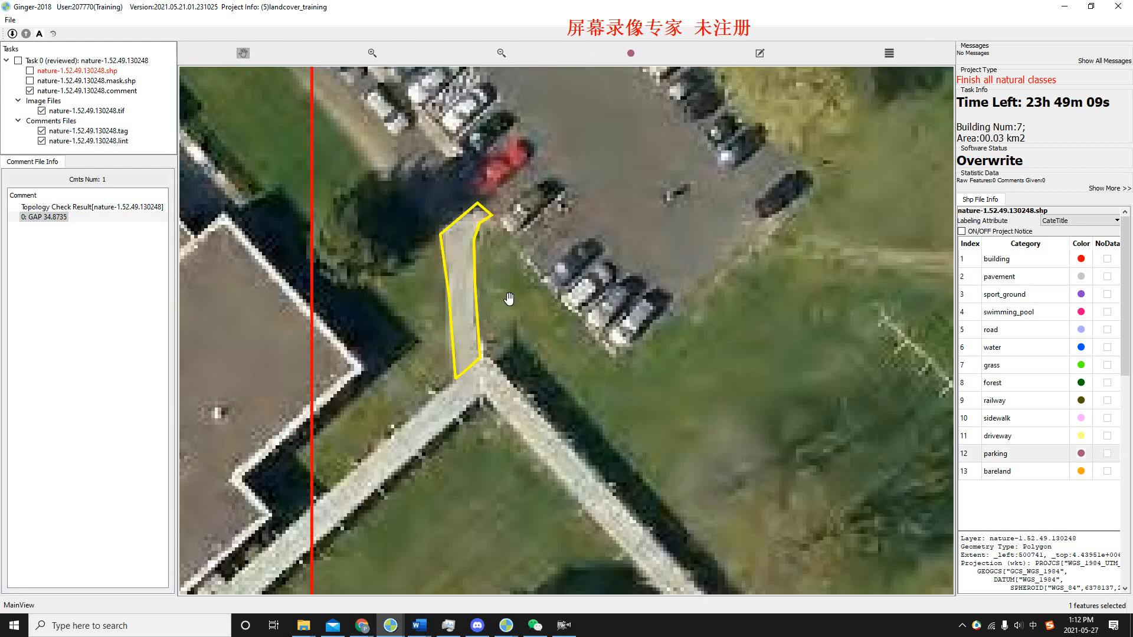
pyautogui.press('space')
pyautogui.scroll(-2, 541, 307)
pyautogui.press('space')
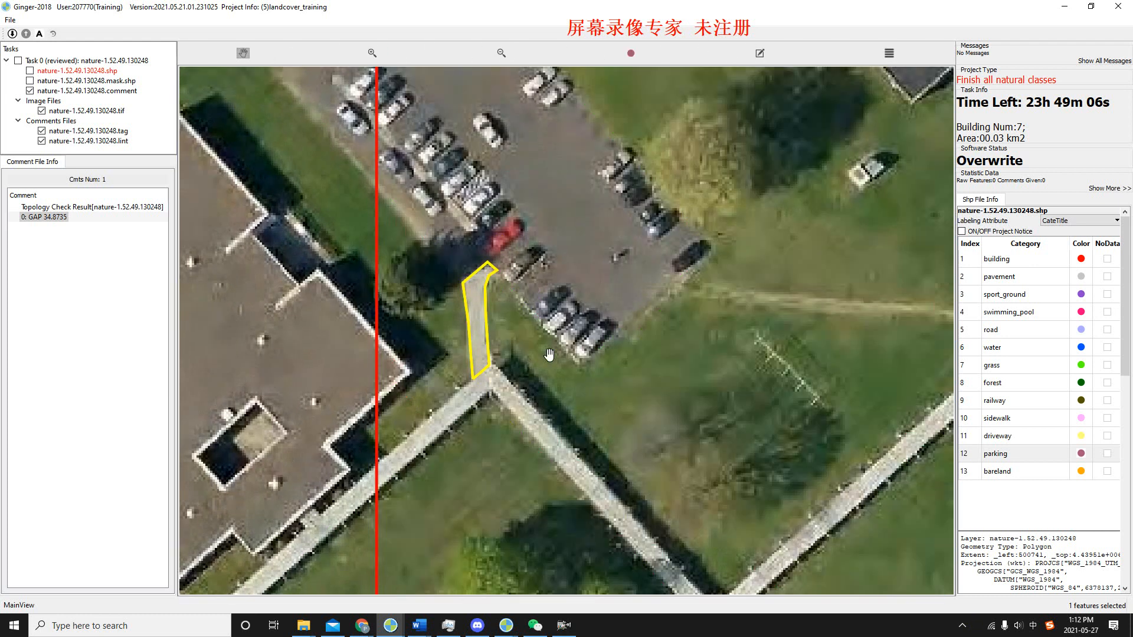
pyautogui.scroll(-2, 524, 342)
pyautogui.scroll(2, 530, 352)
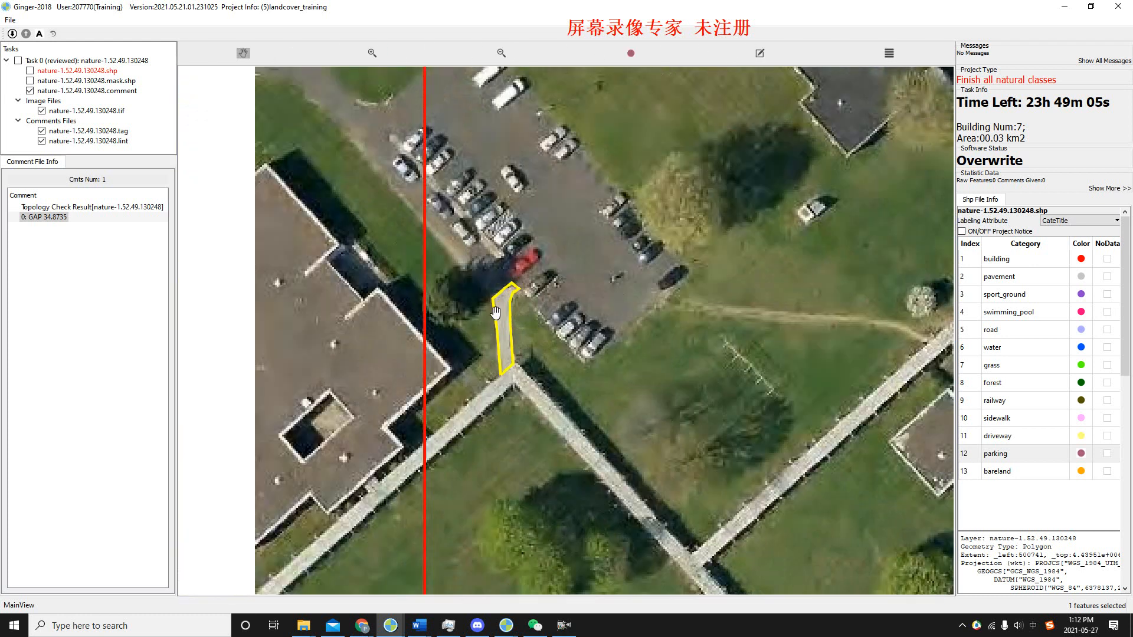
pyautogui.scroll(2, 496, 315)
pyautogui.press('space')
# Fill the outlined gap between the parking lot and the building strip with the sidewalk class and save the shapefile.
pyautogui.click(1010, 422)
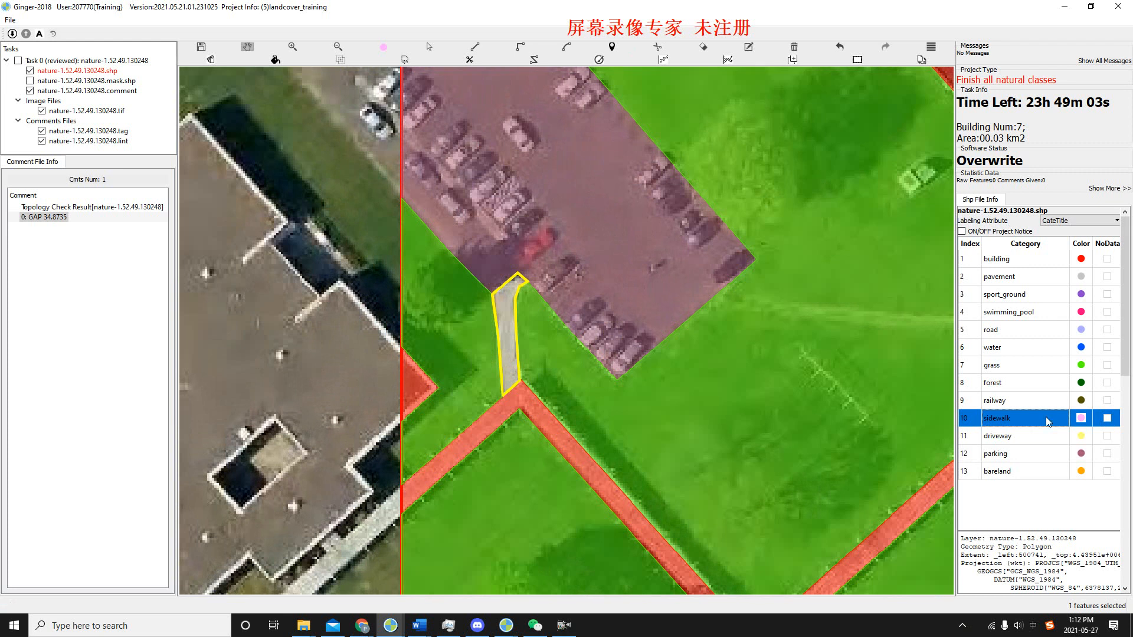
pyautogui.click(504, 303)
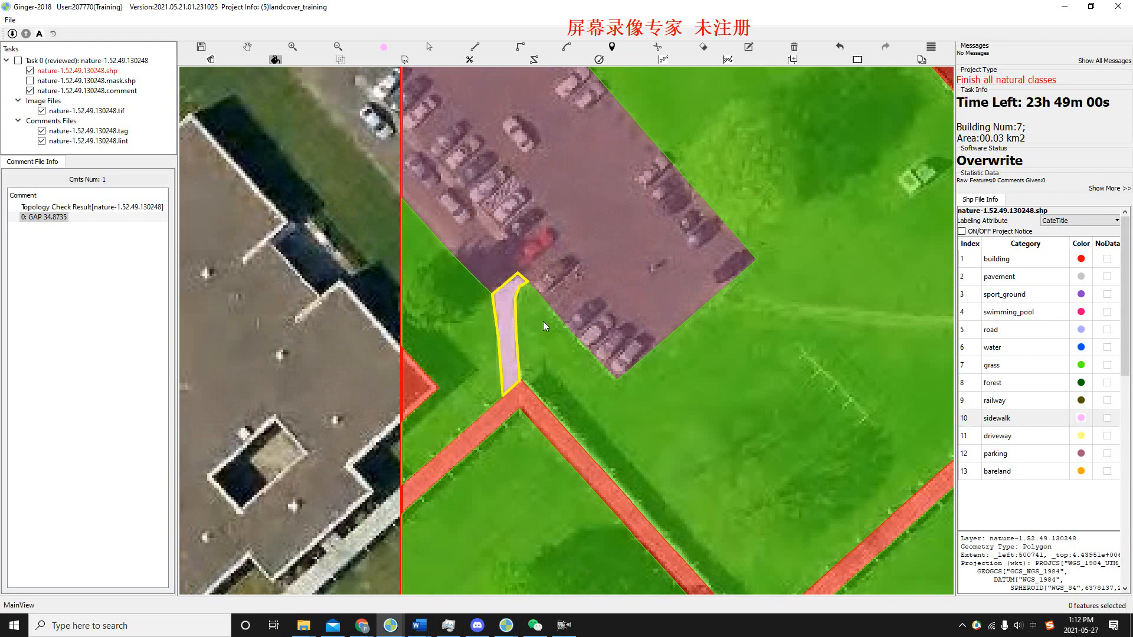
pyautogui.moveTo(552, 321); pyautogui.dragTo(538, 319)
pyautogui.scroll(-2, 537, 319)
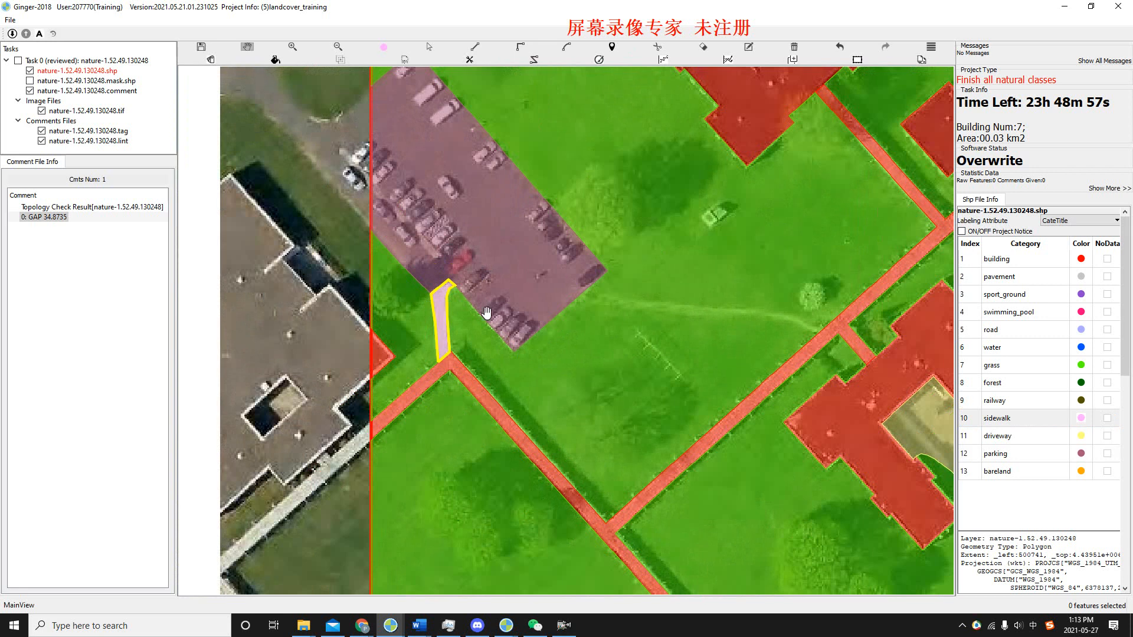
pyautogui.hotkey('ctrl', 's')
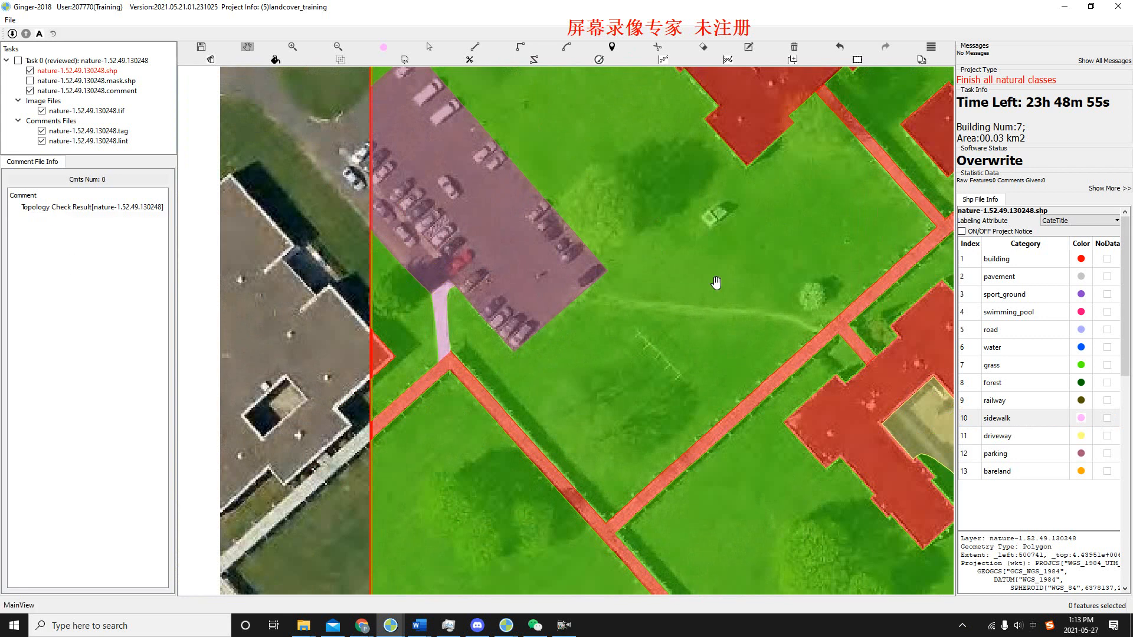
pyautogui.scroll(-3, 587, 256)
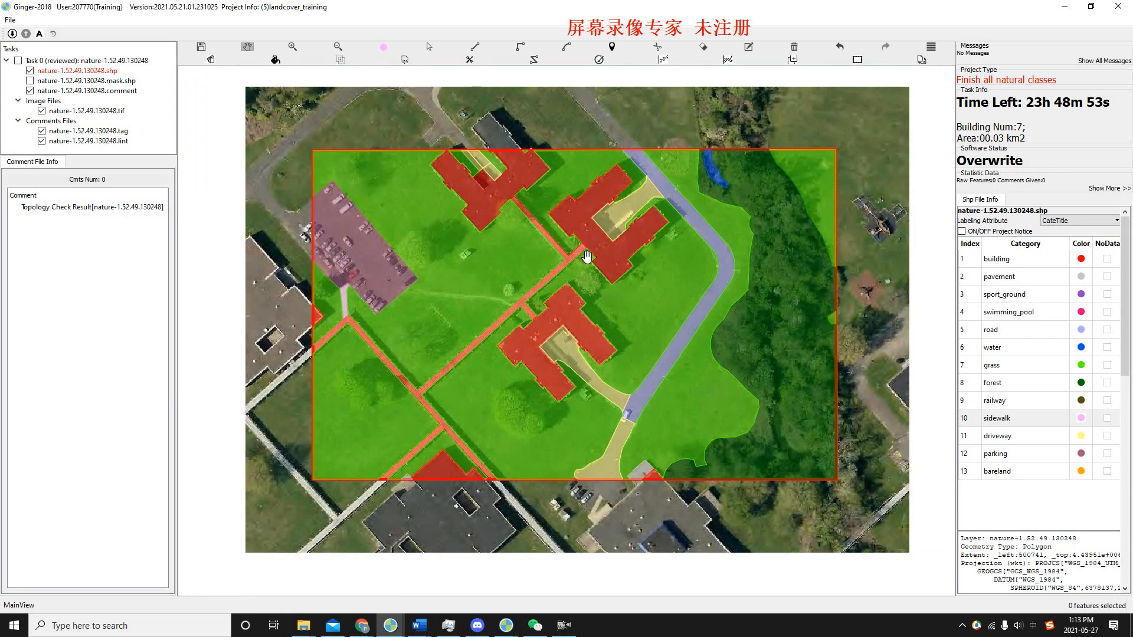
# Switch to the drive-side-2.7.5.130217 task, go to its first SLIVER_EDGE error and examine the highlighted spot on the thin road sliver.
pyautogui.hotkey('alt', 'Tab')
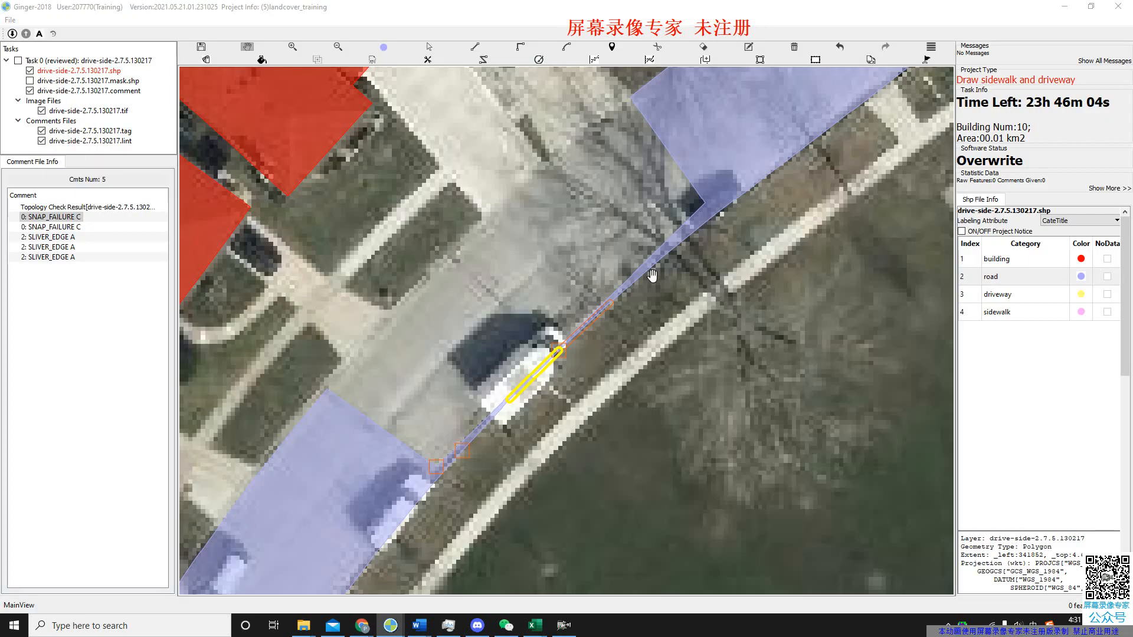
pyautogui.moveTo(652, 276); pyautogui.dragTo(655, 322)
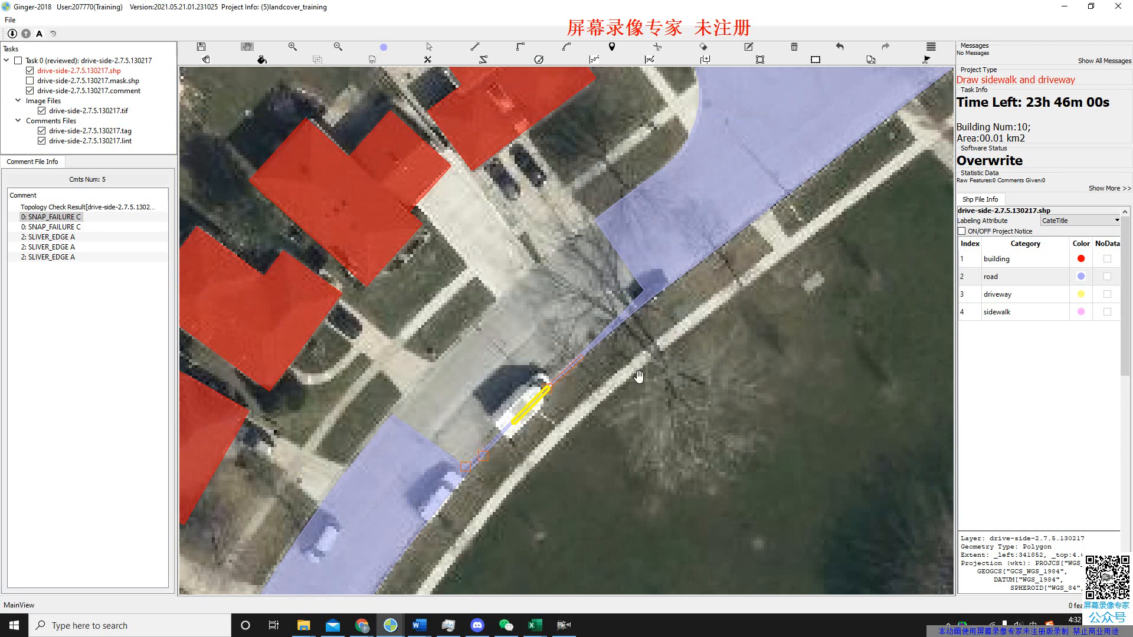
pyautogui.click(68, 239)
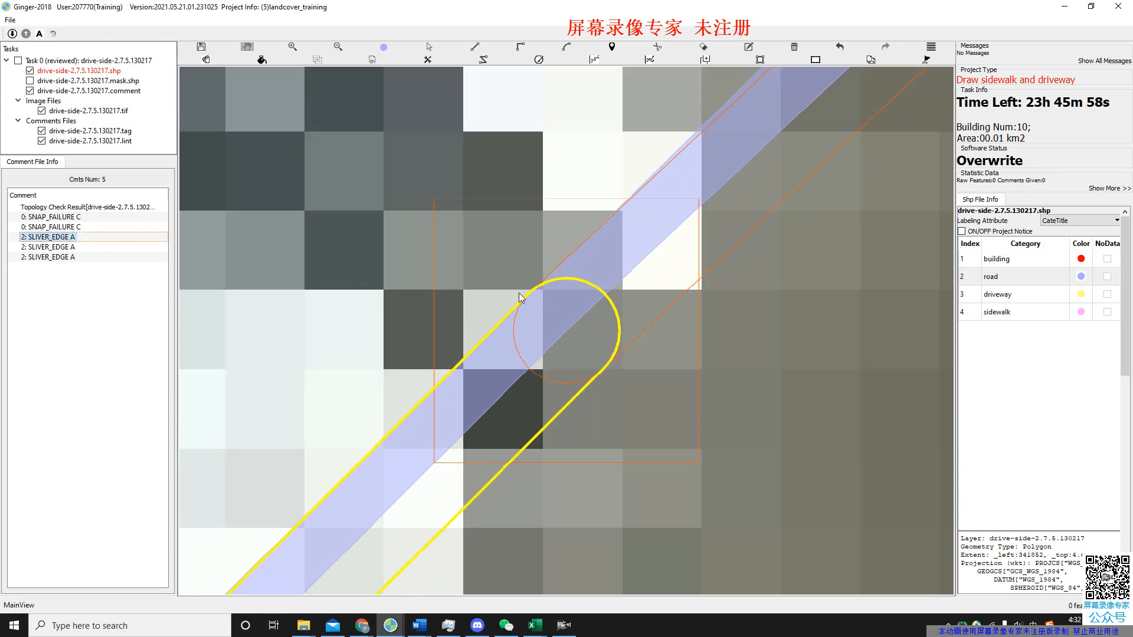
pyautogui.scroll(-3, 522, 292)
pyautogui.scroll(-5, 554, 311)
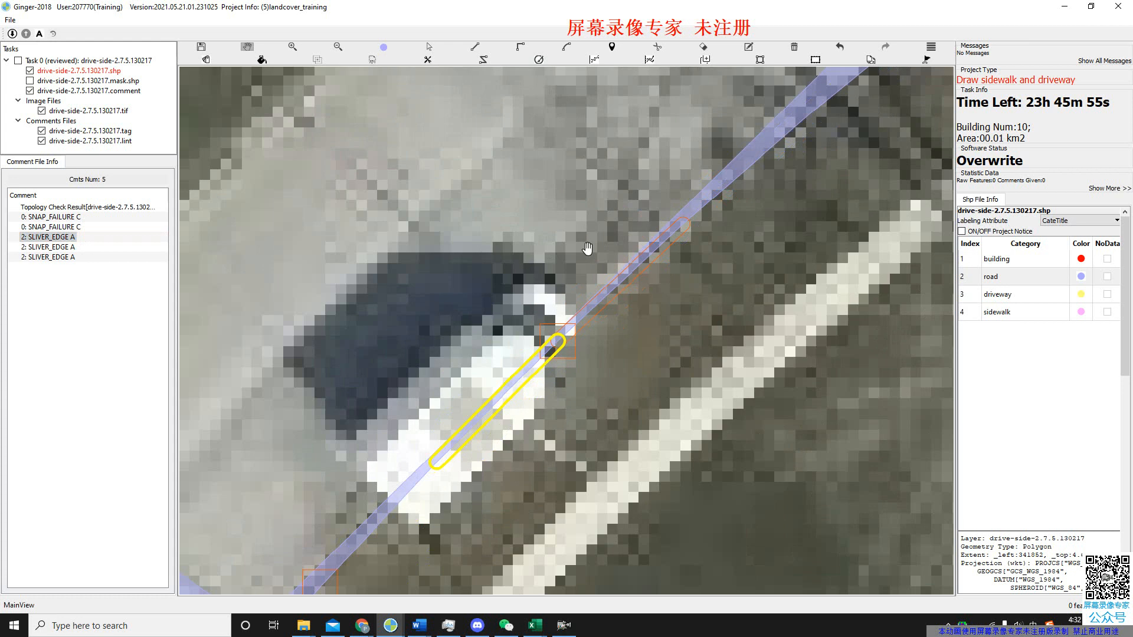
pyautogui.scroll(-1, 574, 243)
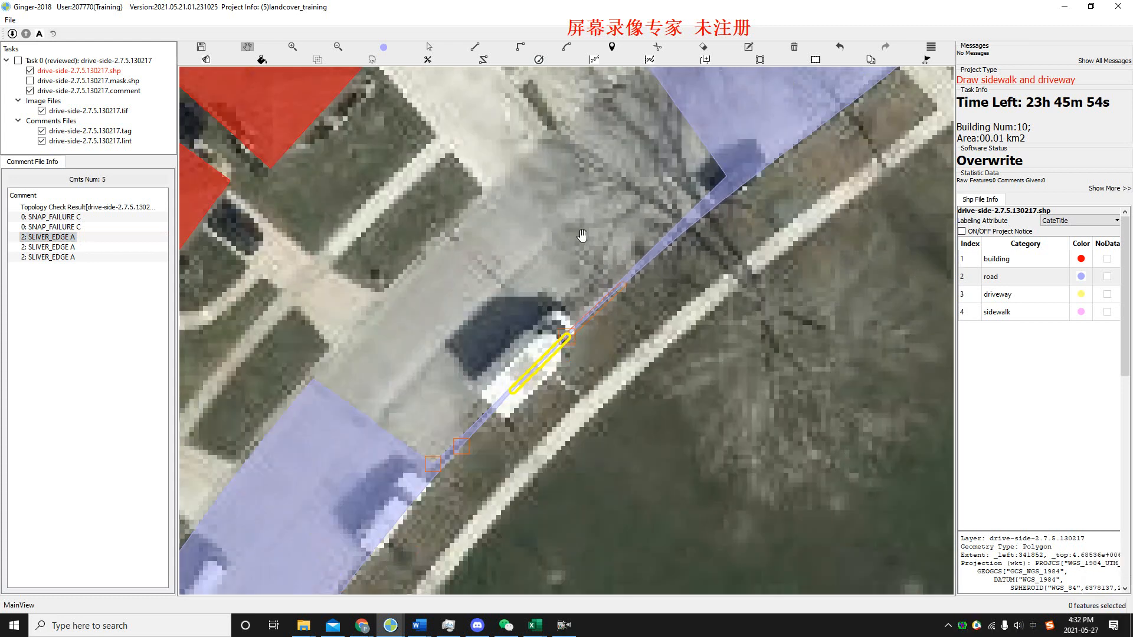
pyautogui.moveTo(614, 216); pyautogui.dragTo(612, 242)
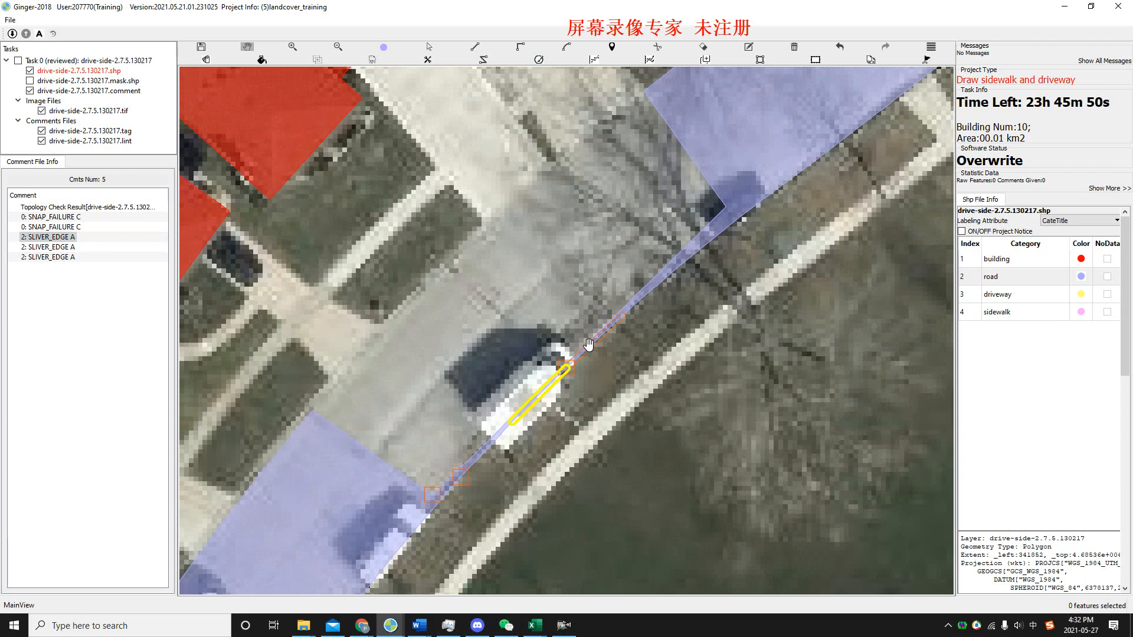
# Examine the thin road sliver along its full length between the two road areas and the unlabelled road section beside it.
pyautogui.scroll(1, 587, 349)
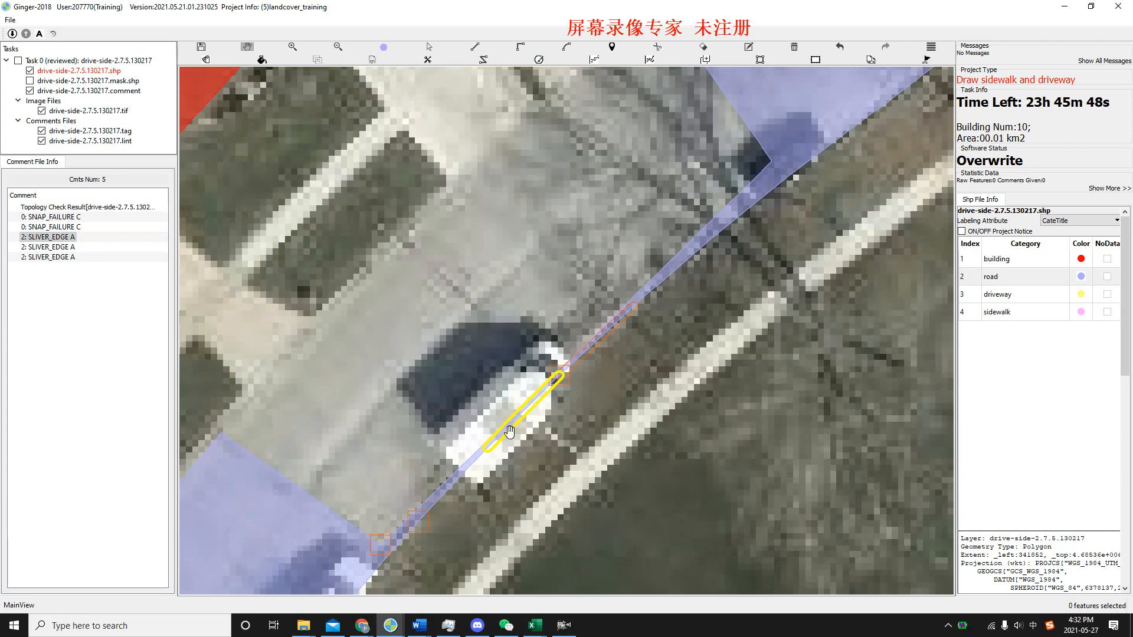
pyautogui.moveTo(470, 380); pyautogui.dragTo(539, 331)
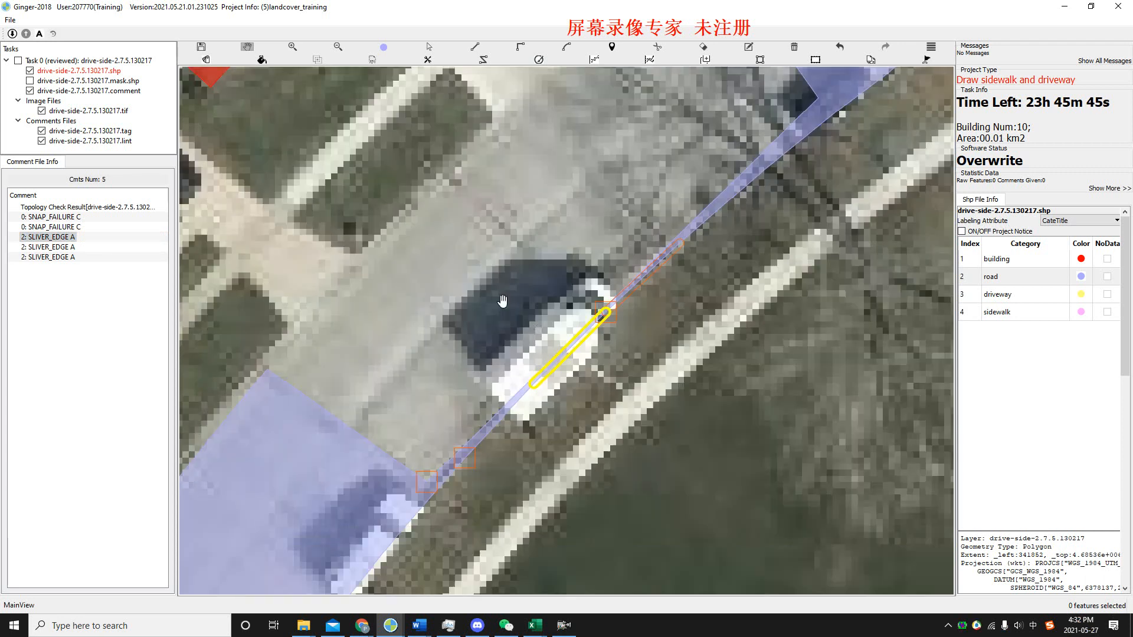
pyautogui.moveTo(557, 280); pyautogui.dragTo(534, 330)
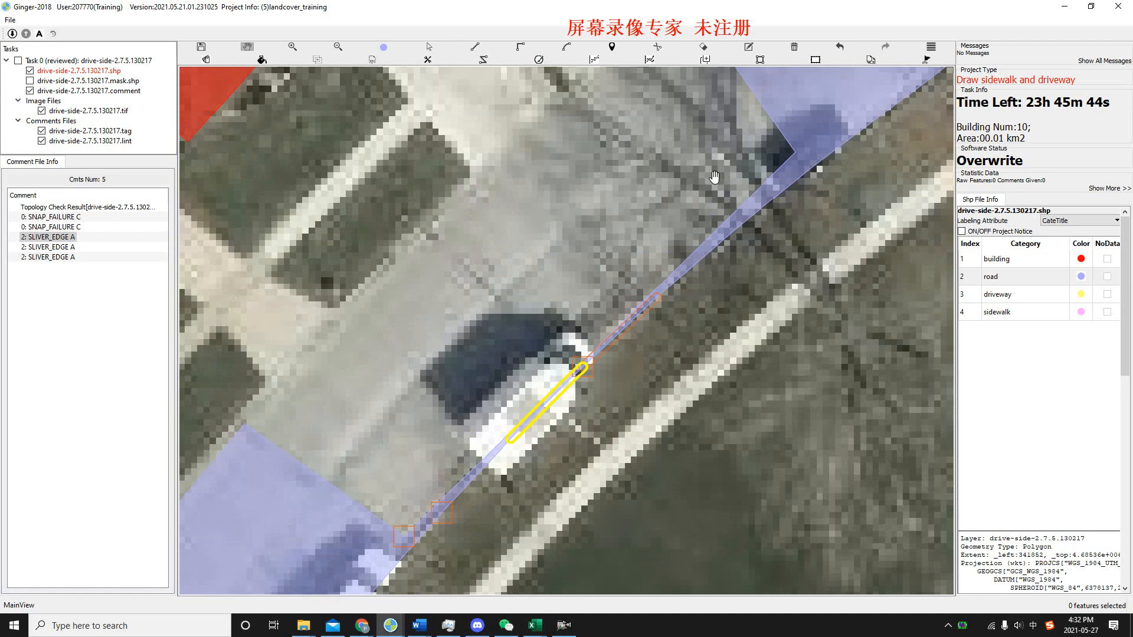
pyautogui.moveTo(418, 513); pyautogui.dragTo(469, 495)
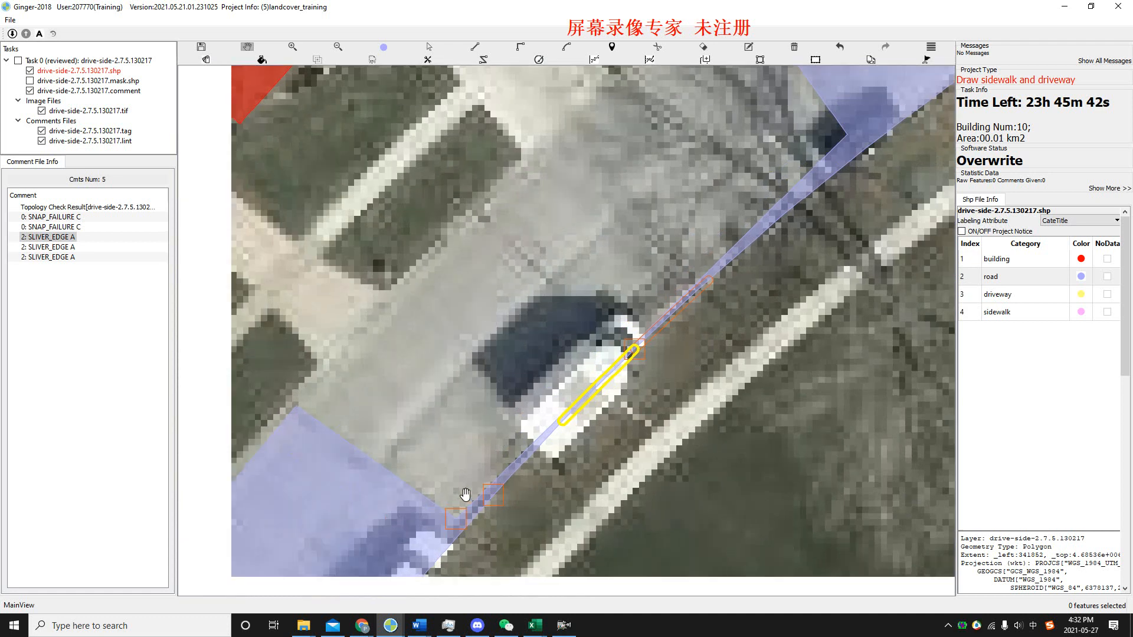
pyautogui.moveTo(475, 448); pyautogui.dragTo(468, 465)
pyautogui.scroll(-1, 505, 380)
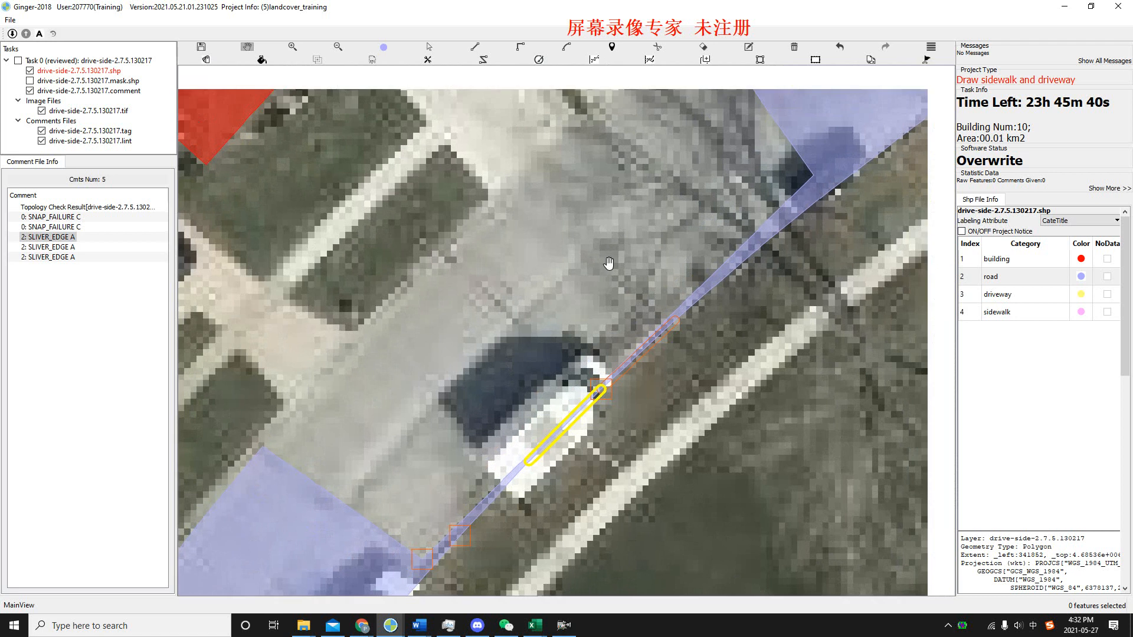
pyautogui.scroll(-1, 578, 327)
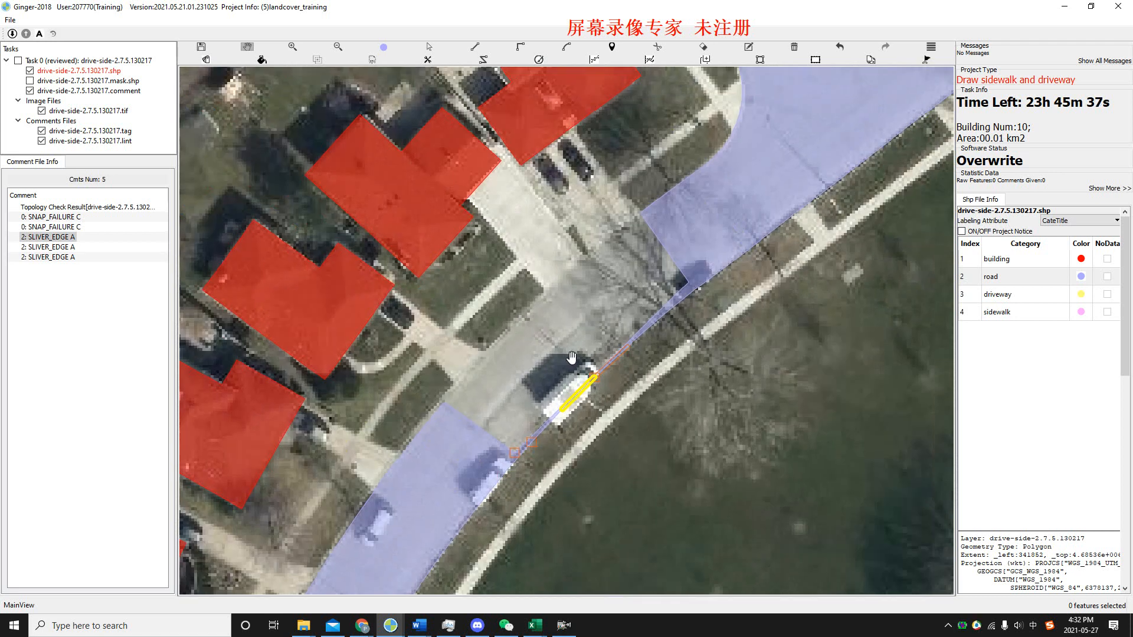
pyautogui.scroll(1, 567, 319)
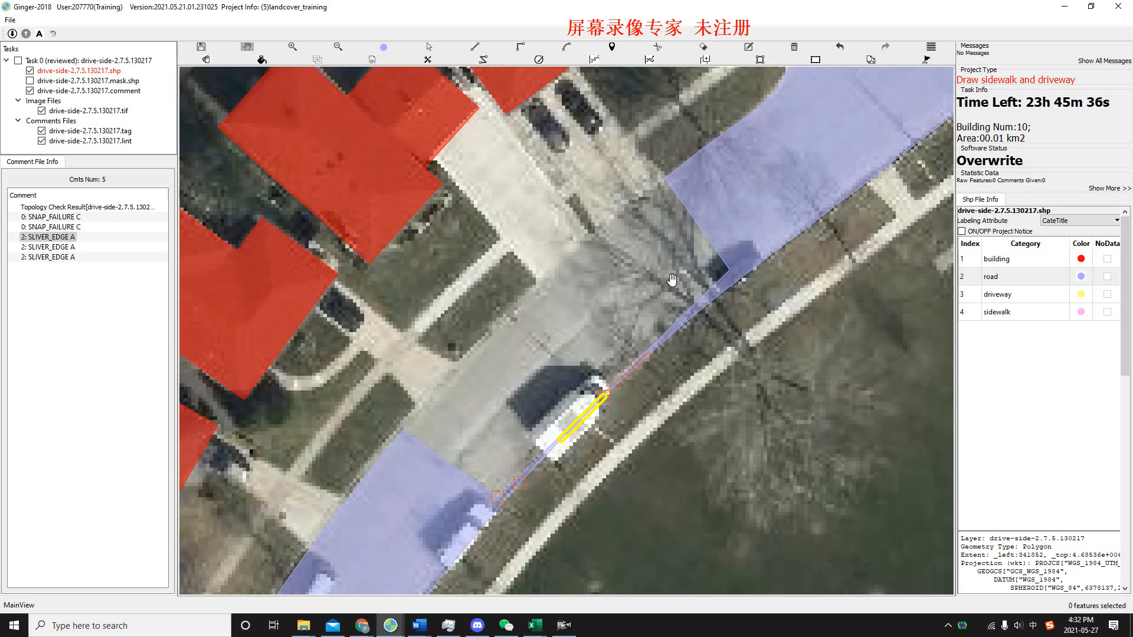
# Fill the unlabelled road section by drawing its upper edge as road between the corners of the two road areas, and save the shapefile.
pyautogui.press('Escape')
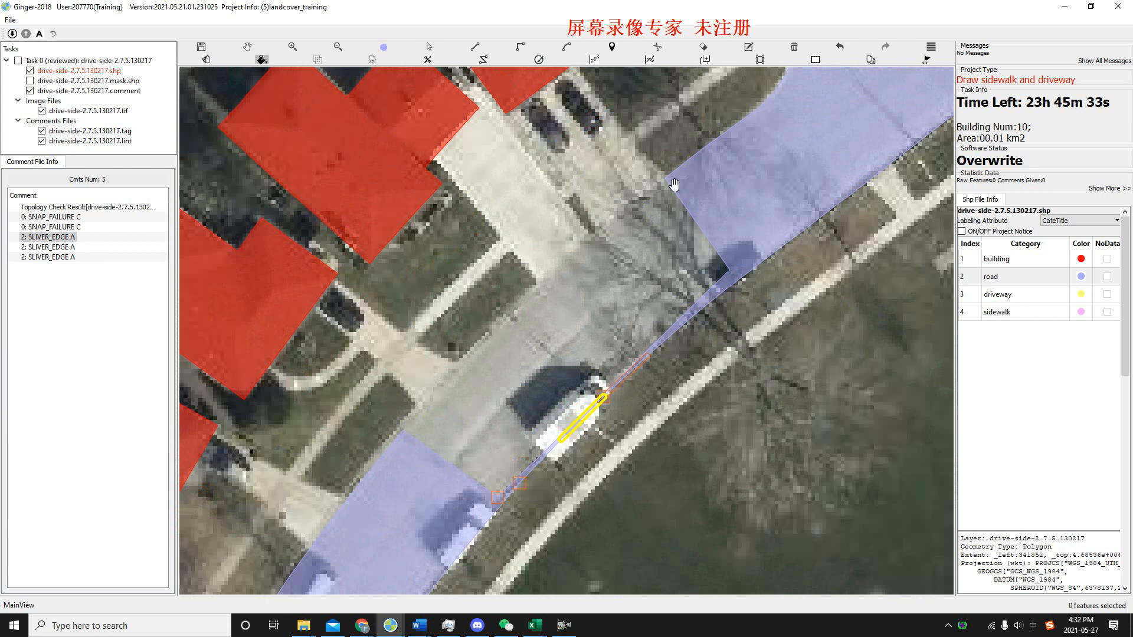
pyautogui.press('s')
pyautogui.press('f')
pyautogui.click(666, 177)
pyautogui.click(597, 228)
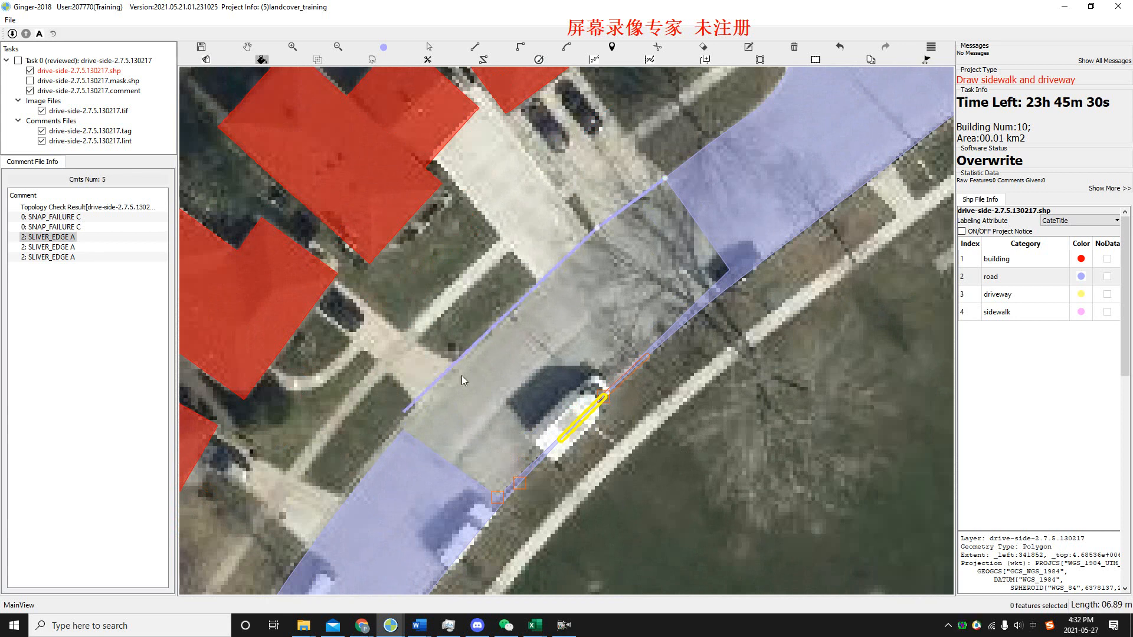
pyautogui.click(479, 345)
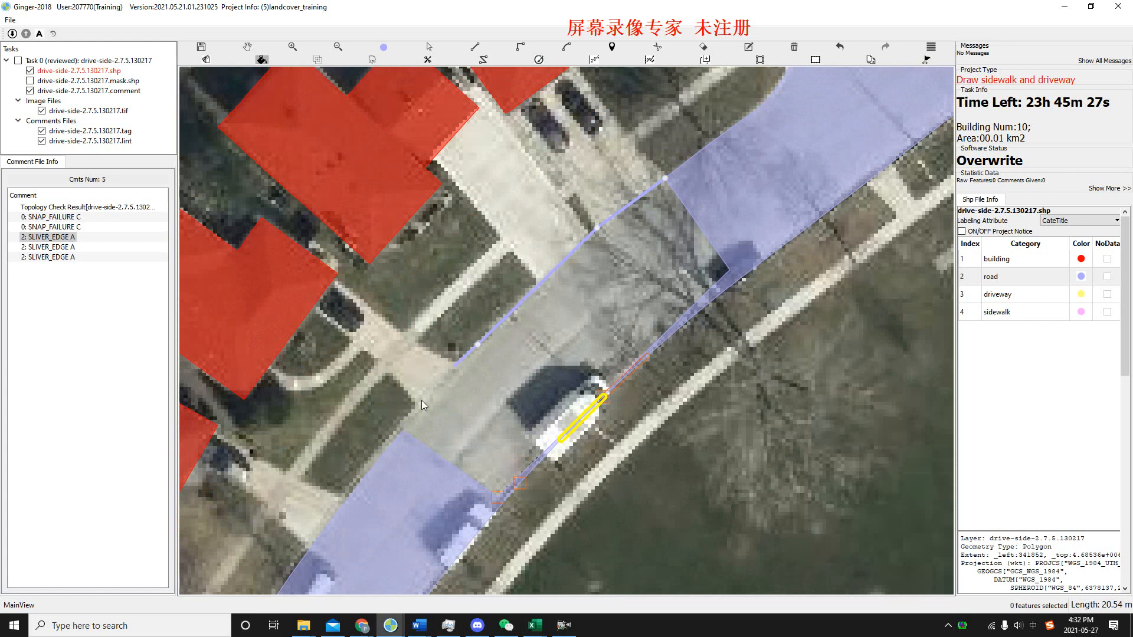
pyautogui.click(404, 430)
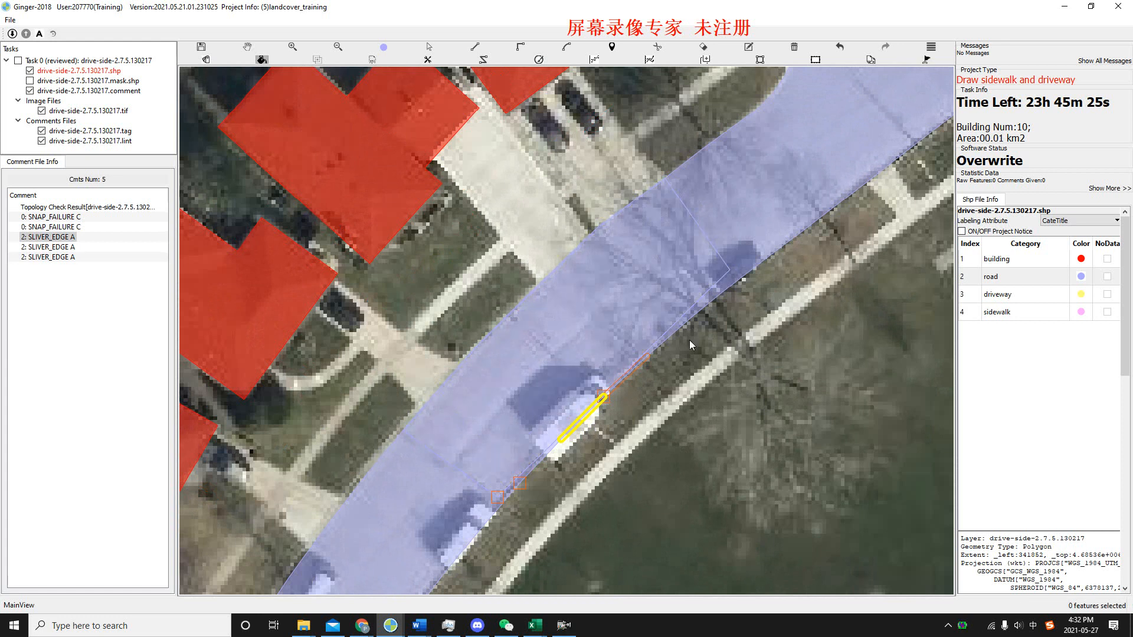
pyautogui.moveTo(691, 344); pyautogui.dragTo(645, 355)
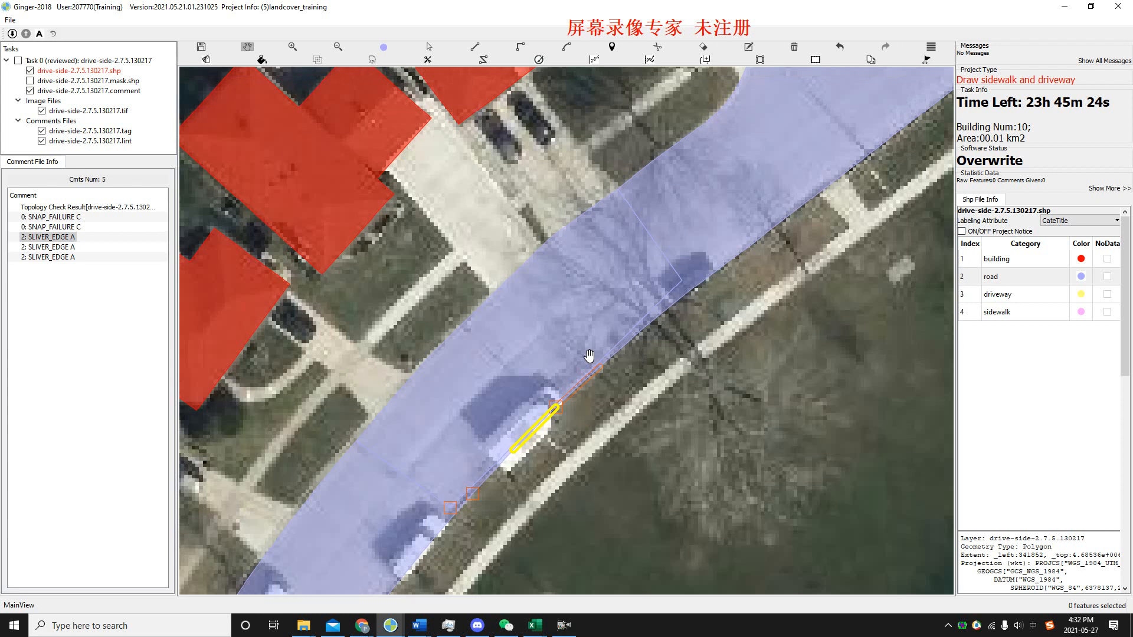
pyautogui.hotkey('ctrl', 's')
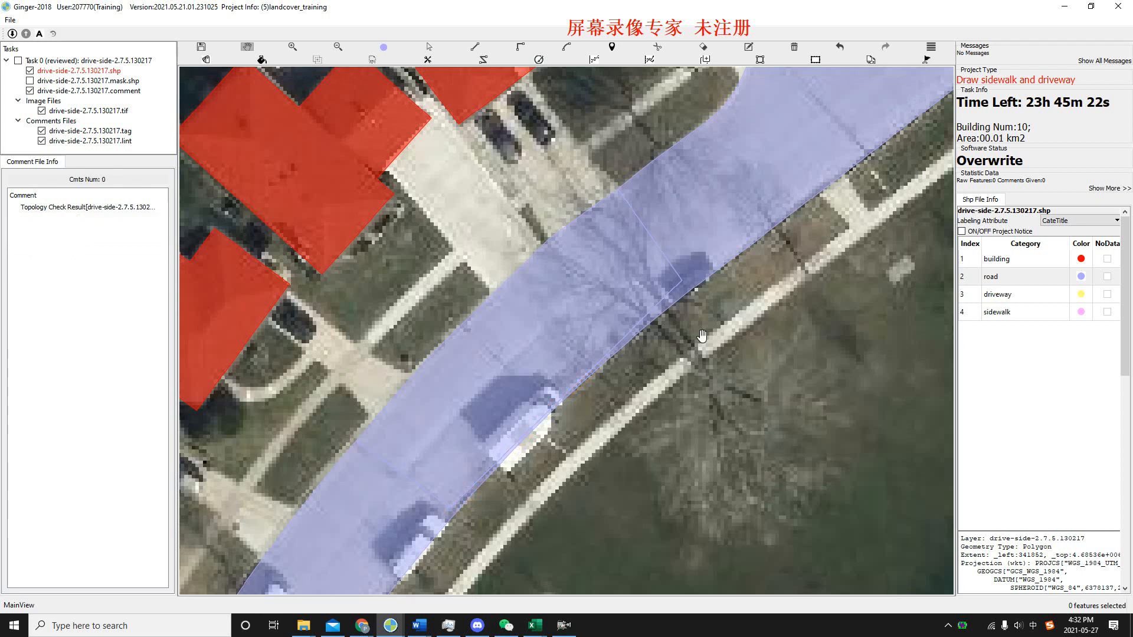
pyautogui.moveTo(701, 335); pyautogui.dragTo(671, 338)
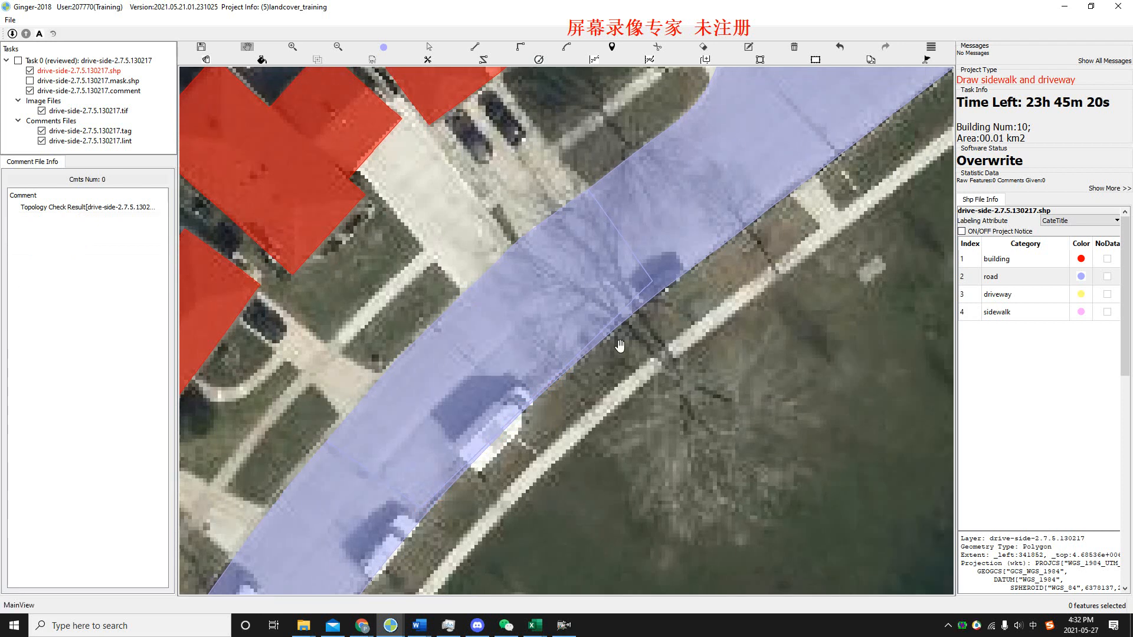
pyautogui.scroll(-2, 619, 345)
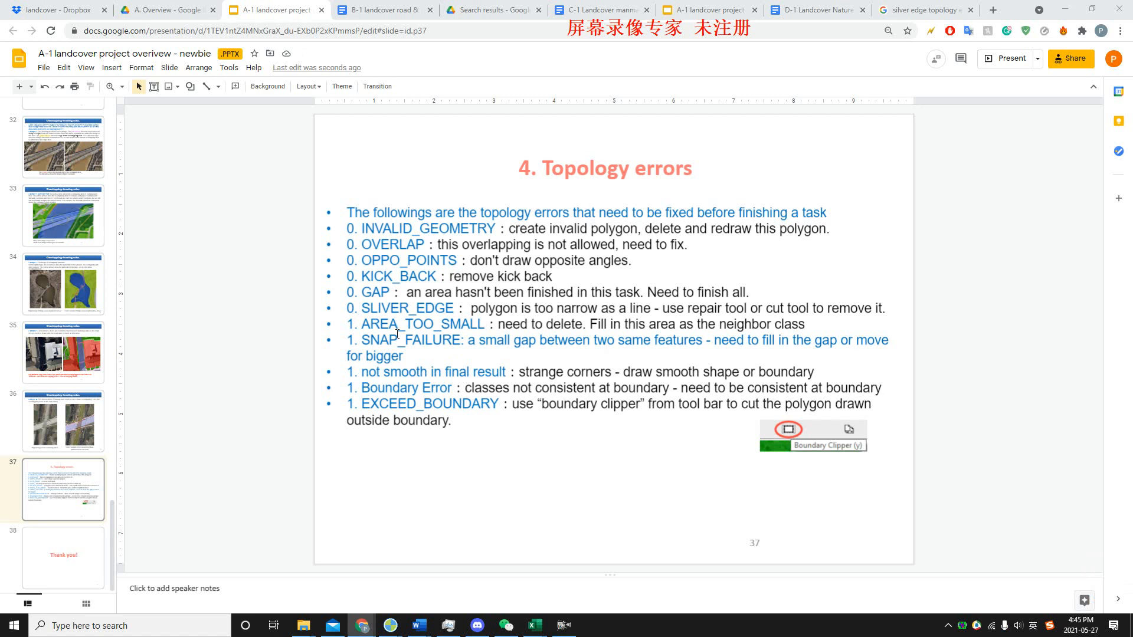
# Switch to Ginger's drive-side-2.7.5.130013 task and go to its SNAP_FAILURE error between the two building areas.
pyautogui.hotkey('alt', 'Tab')
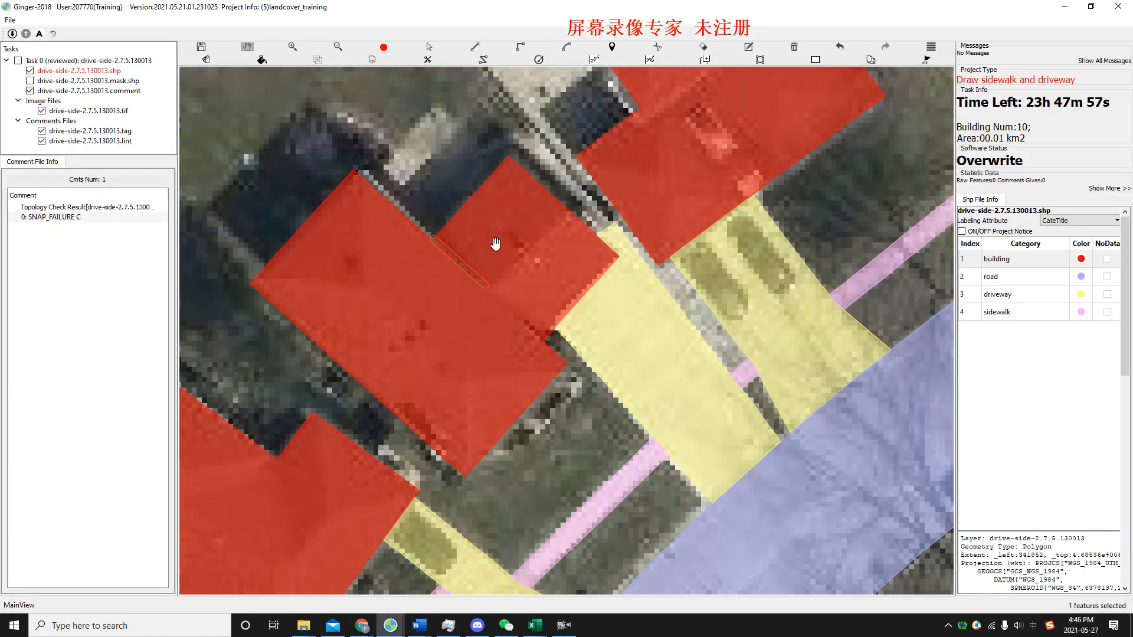
pyautogui.moveTo(495, 240); pyautogui.dragTo(546, 243)
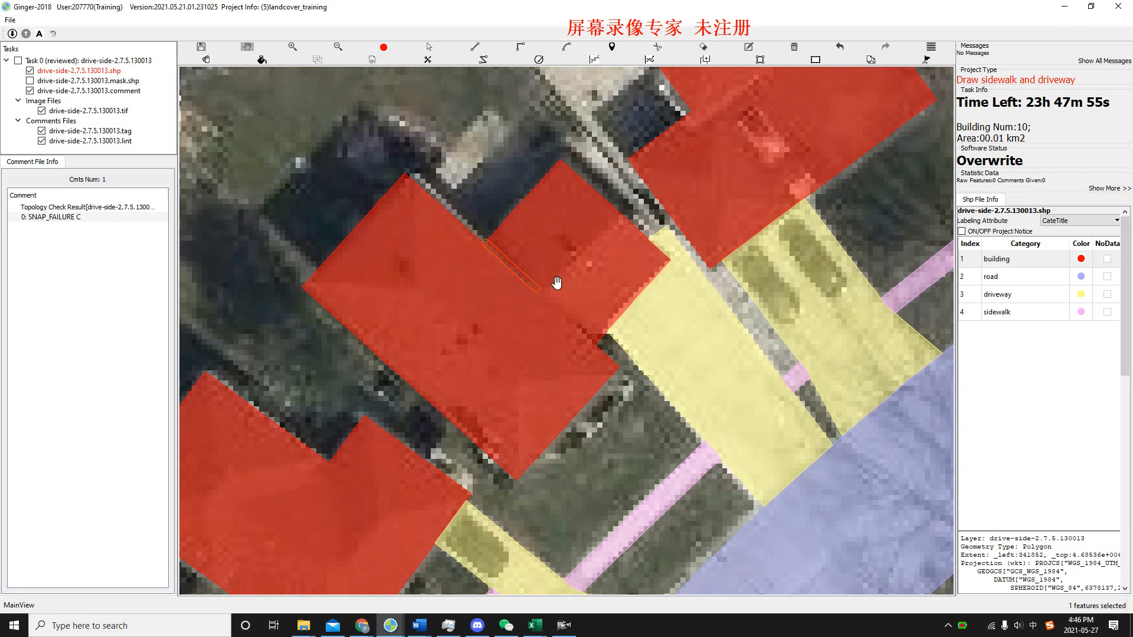
pyautogui.press('space')
pyautogui.press('space')
pyautogui.scroll(1, 499, 251)
pyautogui.scroll(1, 499, 251)
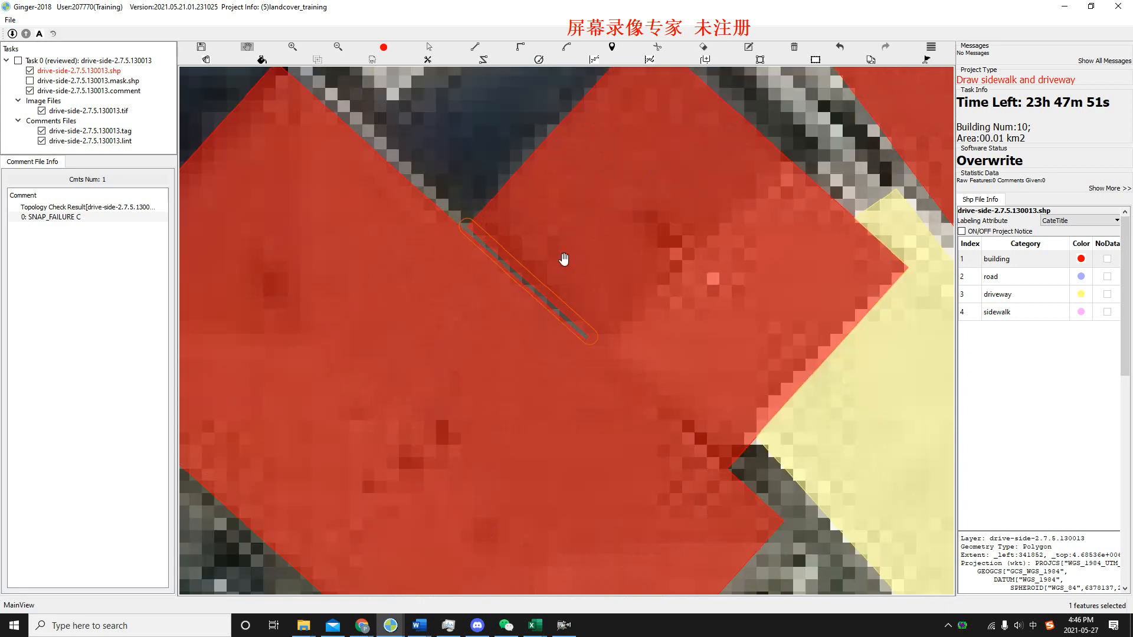
pyautogui.click(39, 219)
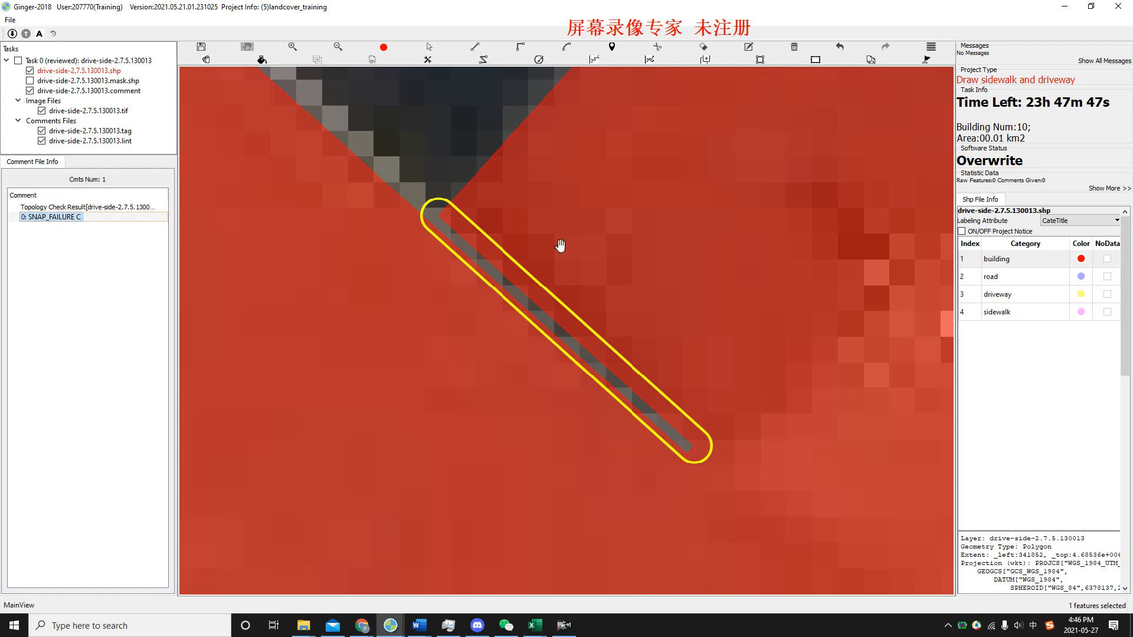
# Examine the narrow highlighted gap between the two building areas, comparing the labels with the bare image beneath.
pyautogui.scroll(-1, 560, 245)
pyautogui.moveTo(559, 245); pyautogui.dragTo(548, 275)
pyautogui.scroll(-3, 548, 275)
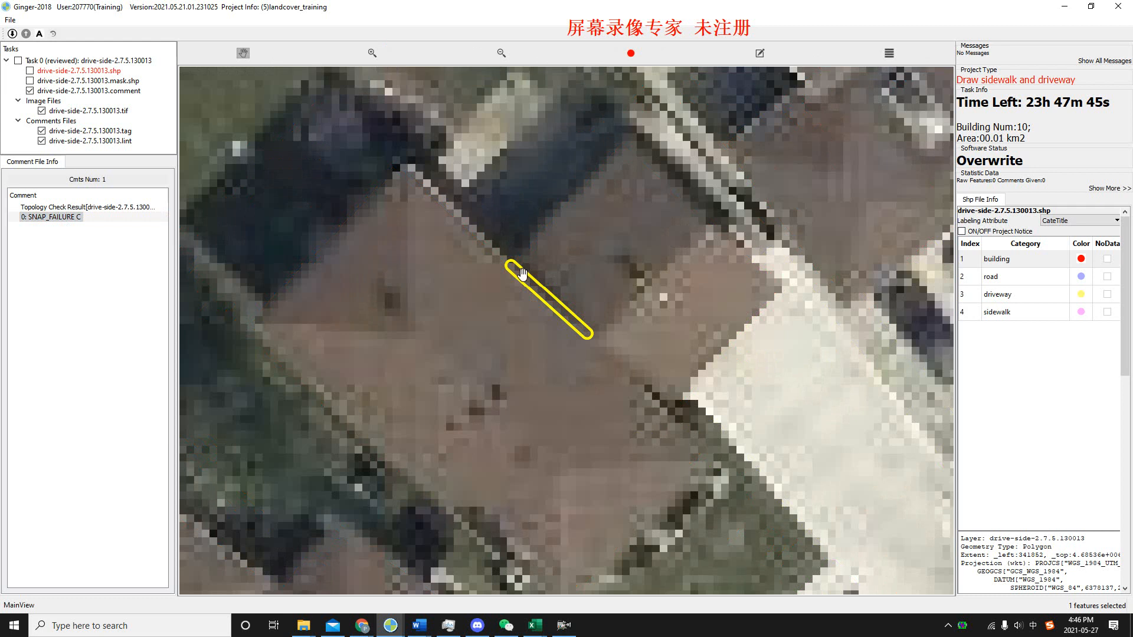
pyautogui.scroll(2, 518, 270)
pyautogui.scroll(1, 507, 254)
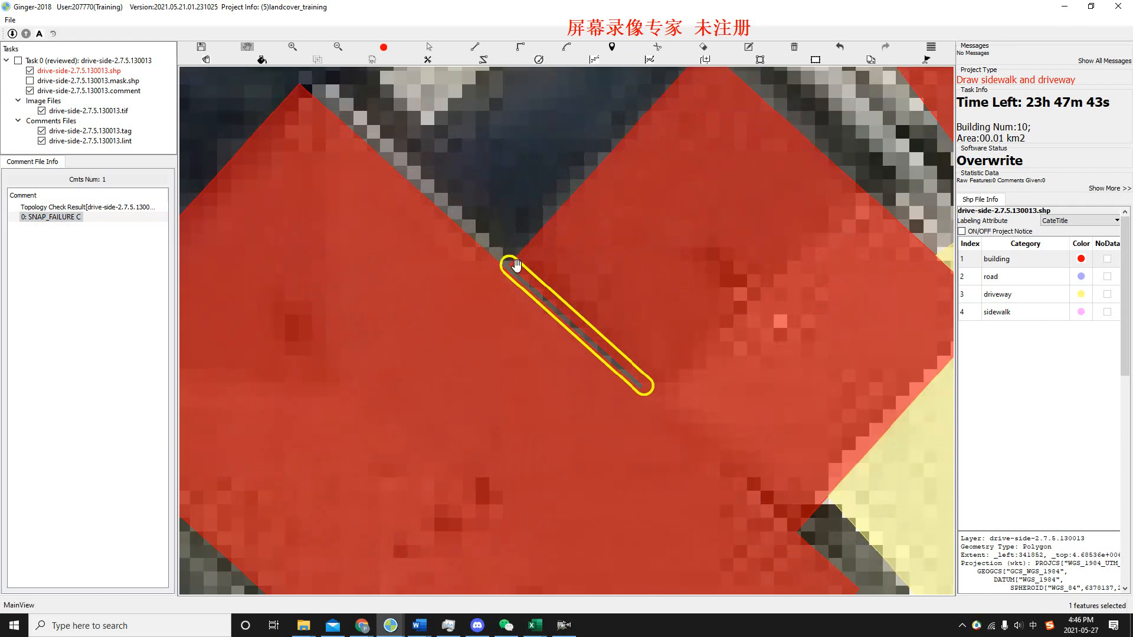
pyautogui.scroll(1, 515, 263)
# Fill the narrow gap with the building class by closing its open end with a short line between the two buildings, and save the shapefile.
pyautogui.press('Escape')
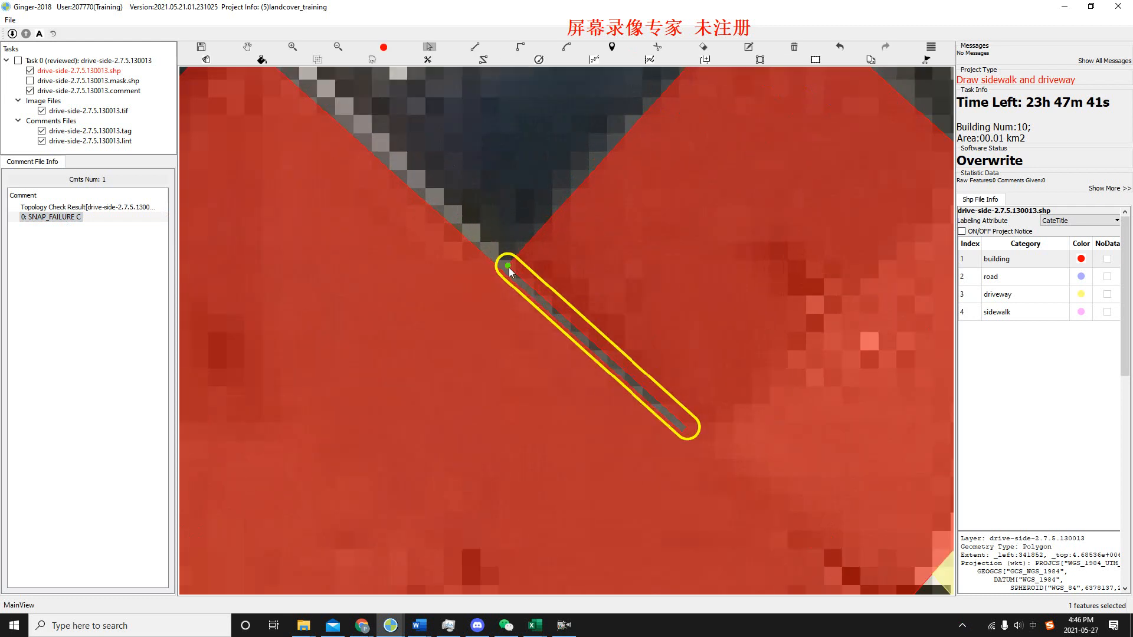
pyautogui.scroll(1, 508, 264)
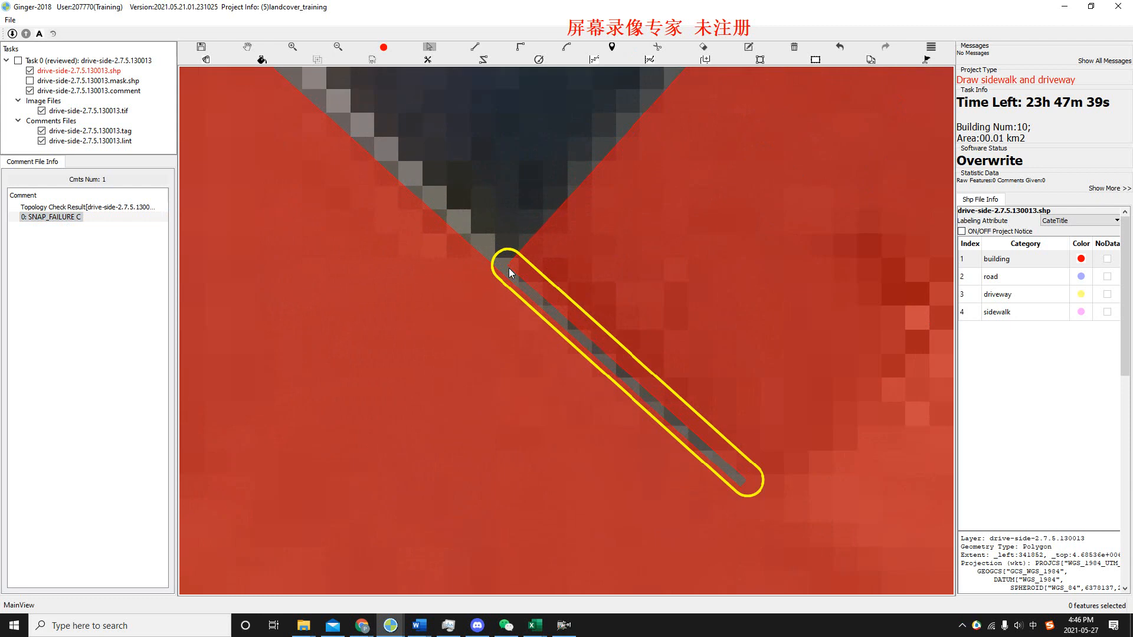
pyautogui.press('f')
pyautogui.click(507, 264)
pyautogui.click(500, 272)
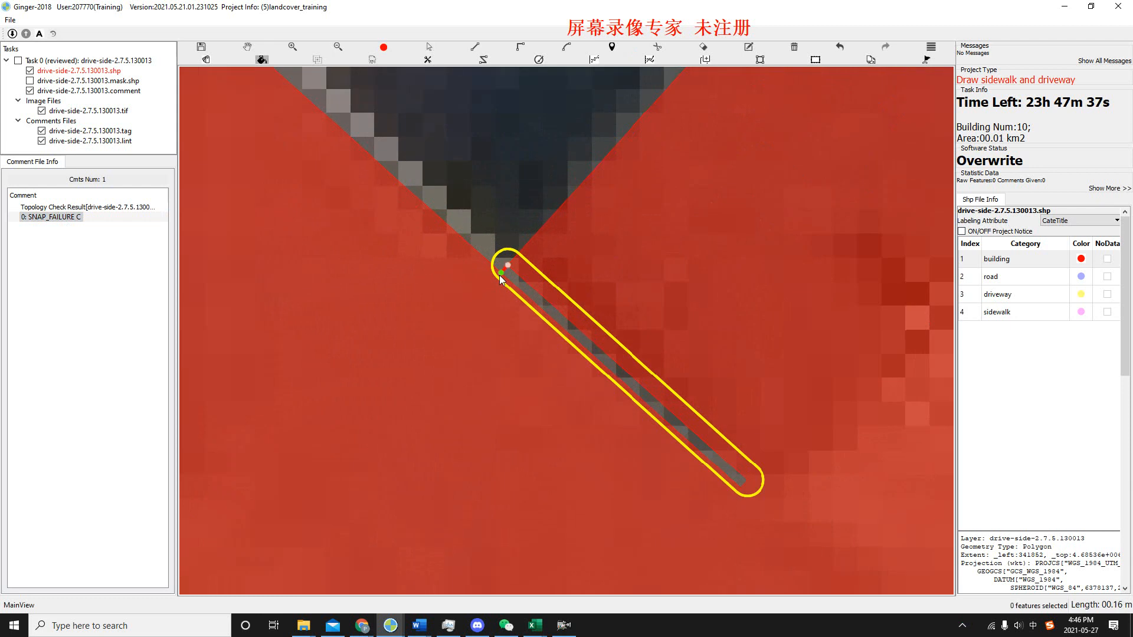
pyautogui.rightClick(522, 285)
pyautogui.scroll(-2, 565, 305)
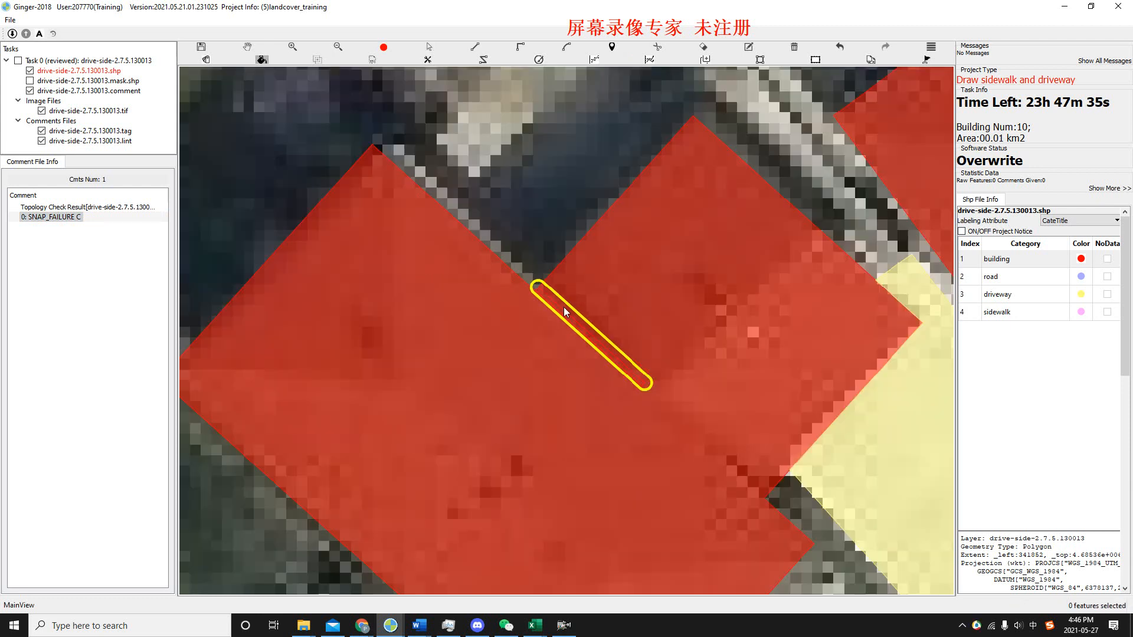
pyautogui.press('Escape')
pyautogui.scroll(-1, 565, 307)
pyautogui.scroll(-1, 643, 288)
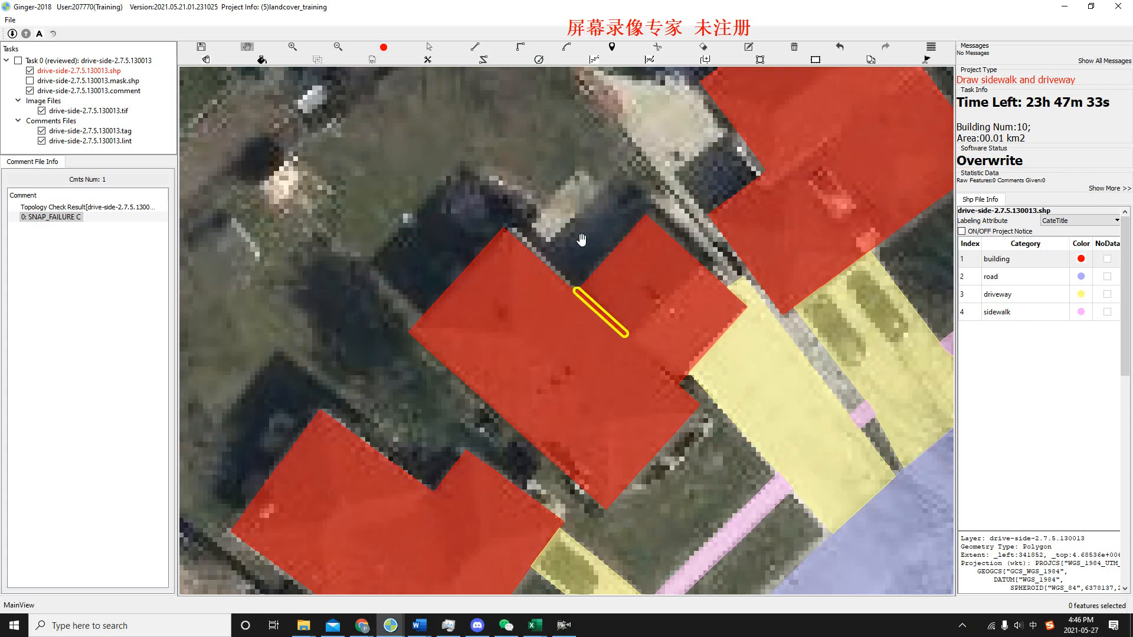
pyautogui.hotkey('ctrl', 's')
pyautogui.moveTo(547, 199); pyautogui.dragTo(502, 155)
pyautogui.scroll(-1, 565, 275)
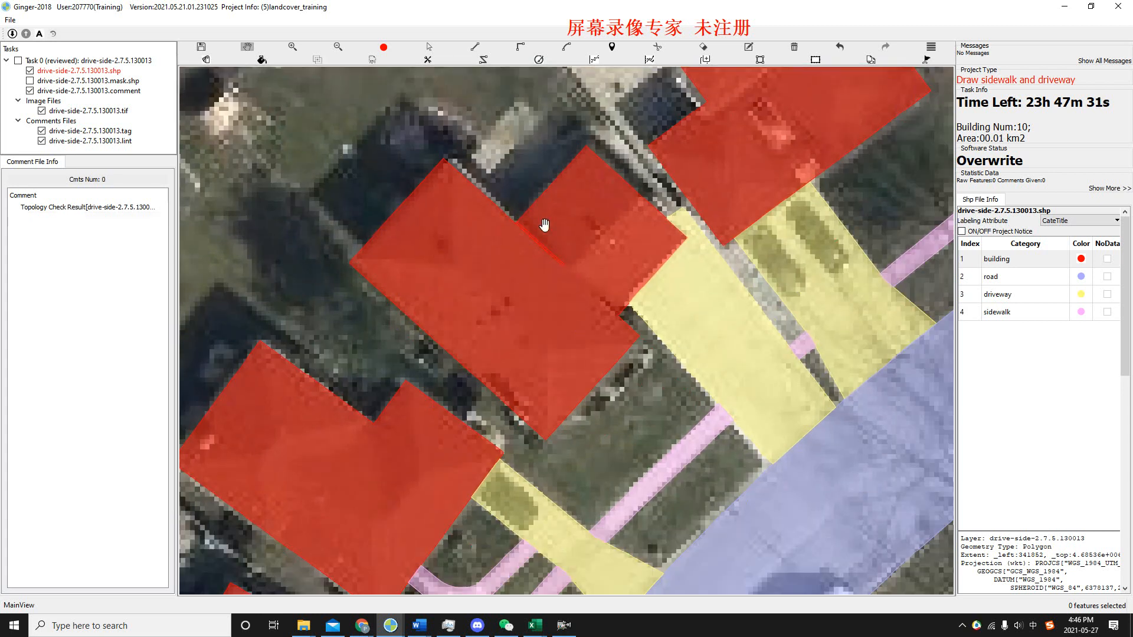
pyautogui.scroll(-1, 593, 219)
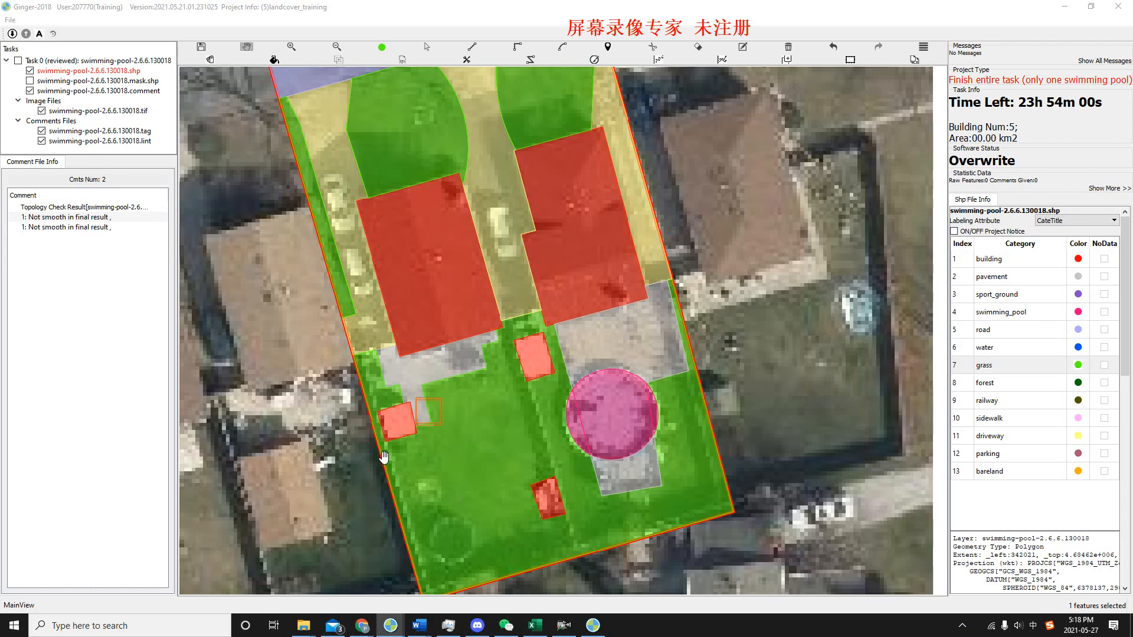
# Go to the first "Not smooth in final result" error in the swimming-pool-2.6.6.130018 task and examine the pavement edge inside the marked box.
pyautogui.scroll(1, 384, 457)
pyautogui.doubleClick(80, 219)
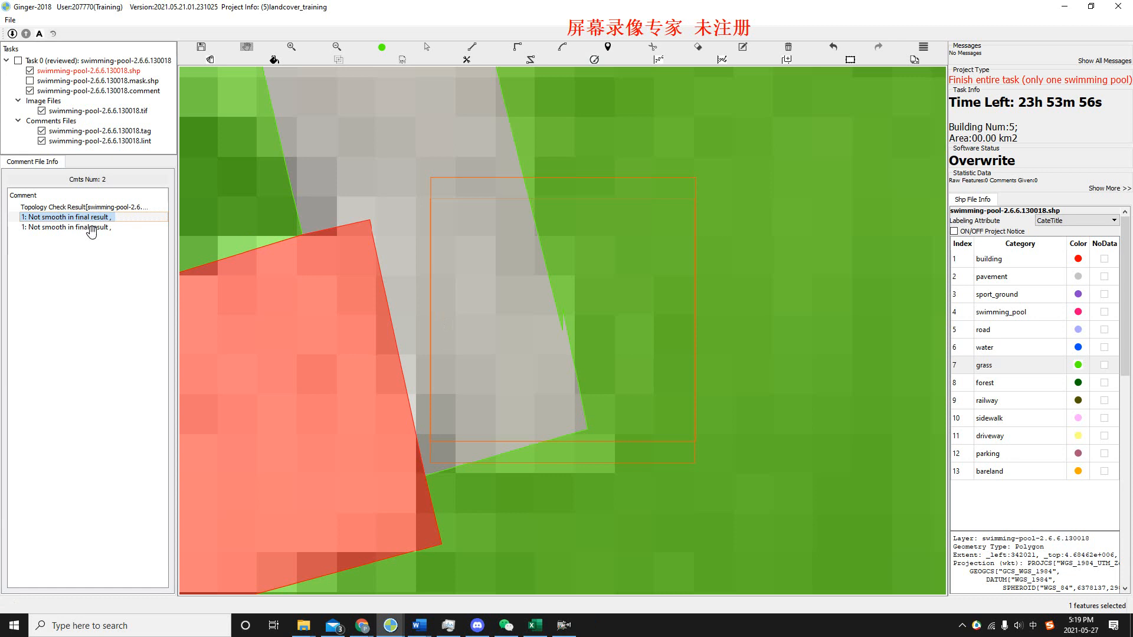
pyautogui.scroll(-1, 454, 348)
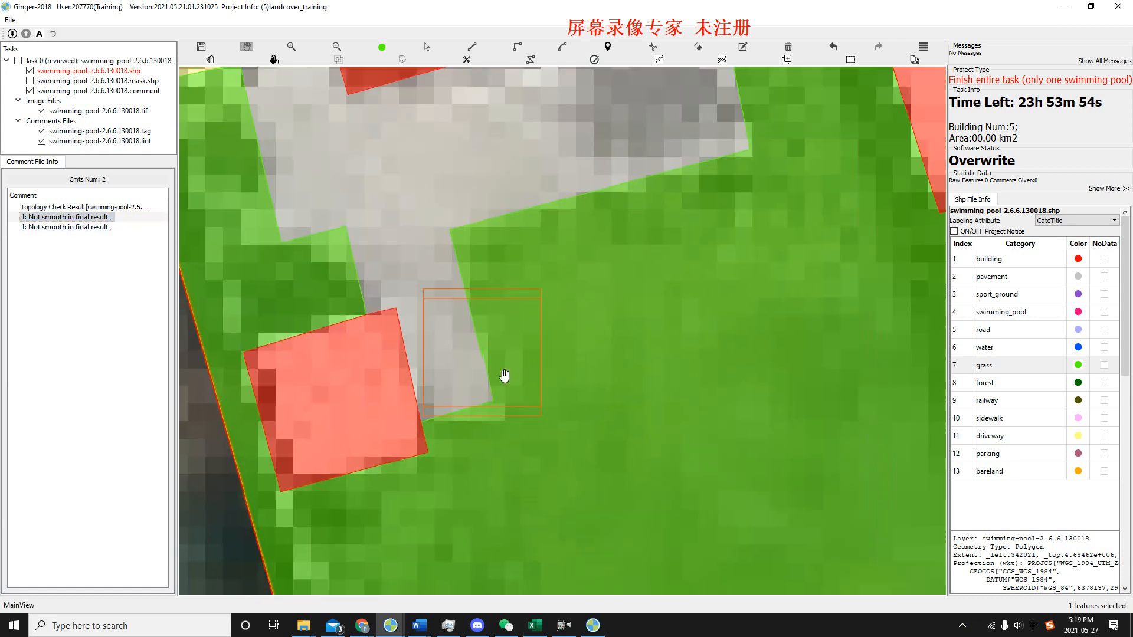
pyautogui.scroll(1, 484, 342)
pyautogui.scroll(1, 478, 366)
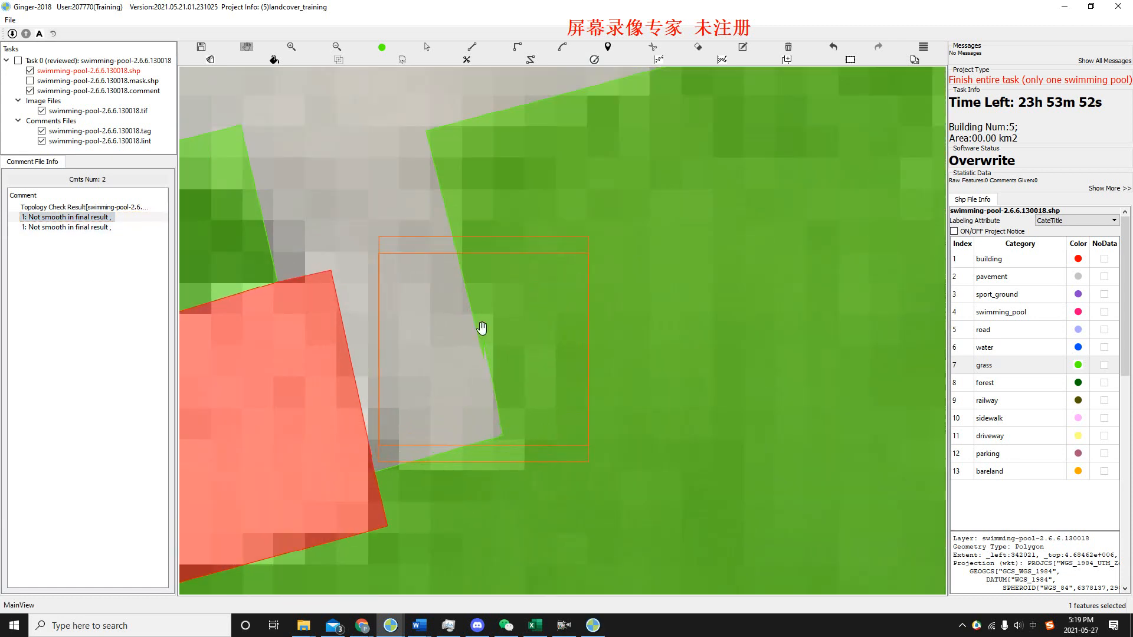
pyautogui.scroll(2, 482, 342)
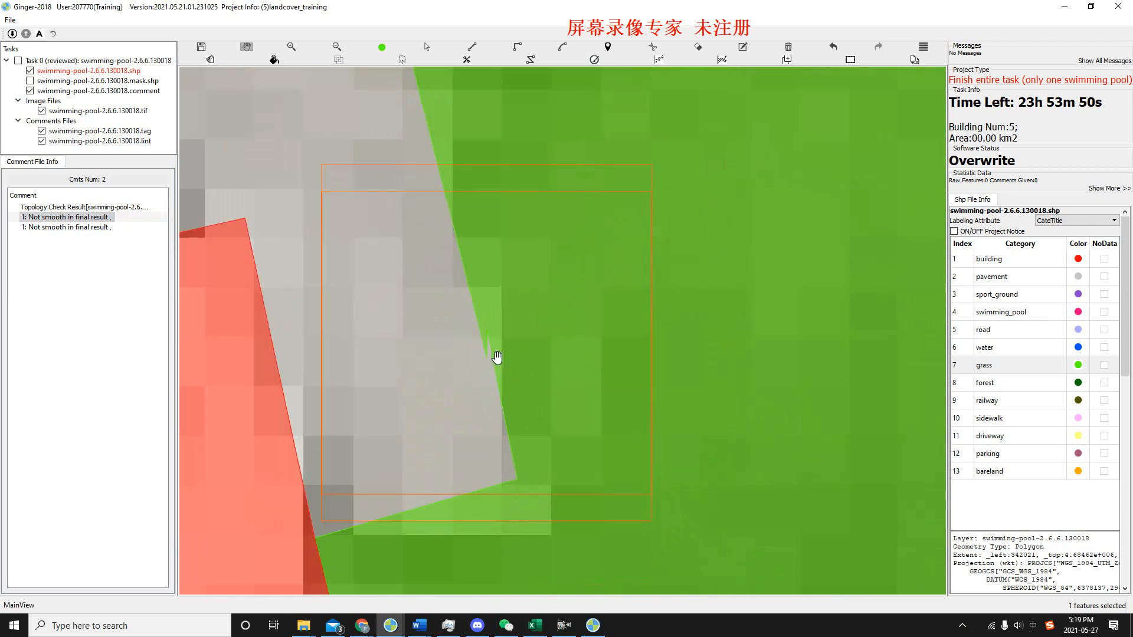
pyautogui.scroll(-1, 398, 251)
pyautogui.scroll(-1, 407, 265)
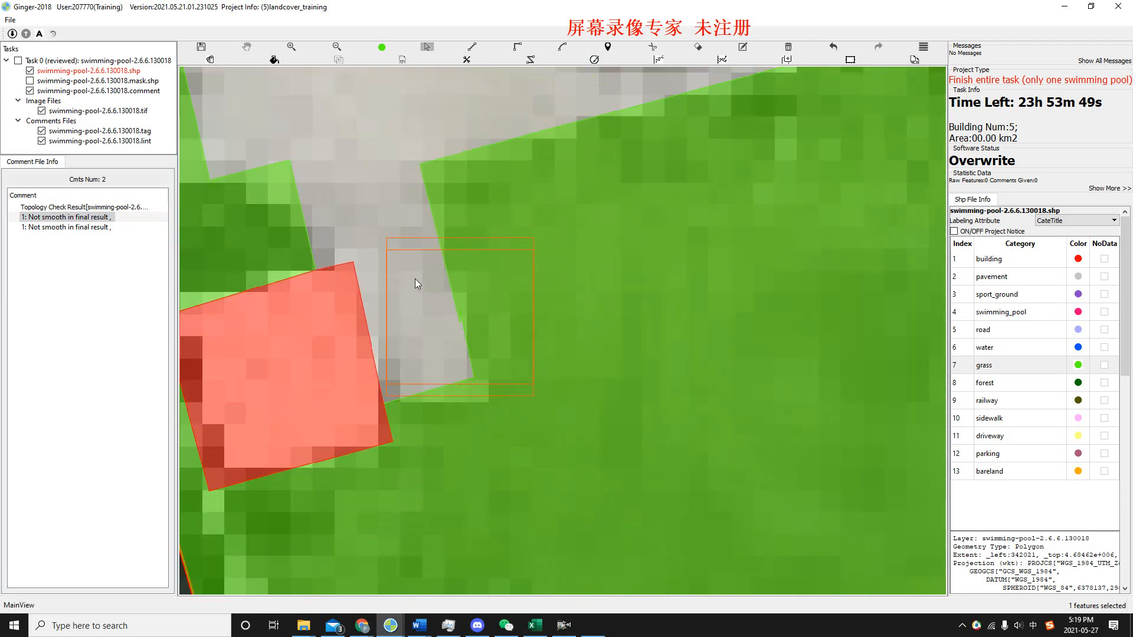
# Select the grass and pavement polygons in turn and inspect the vertices of the small notch on their shared edge.
pyautogui.click(586, 360)
pyautogui.click(422, 353)
pyautogui.click(565, 339)
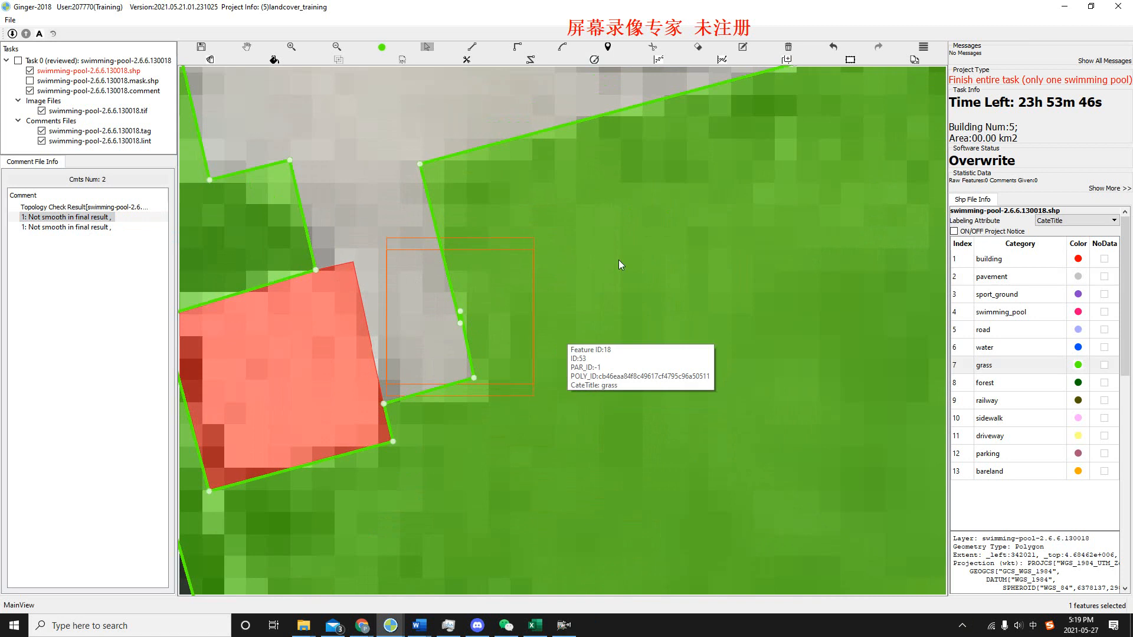
pyautogui.scroll(3, 464, 320)
pyautogui.scroll(2, 466, 328)
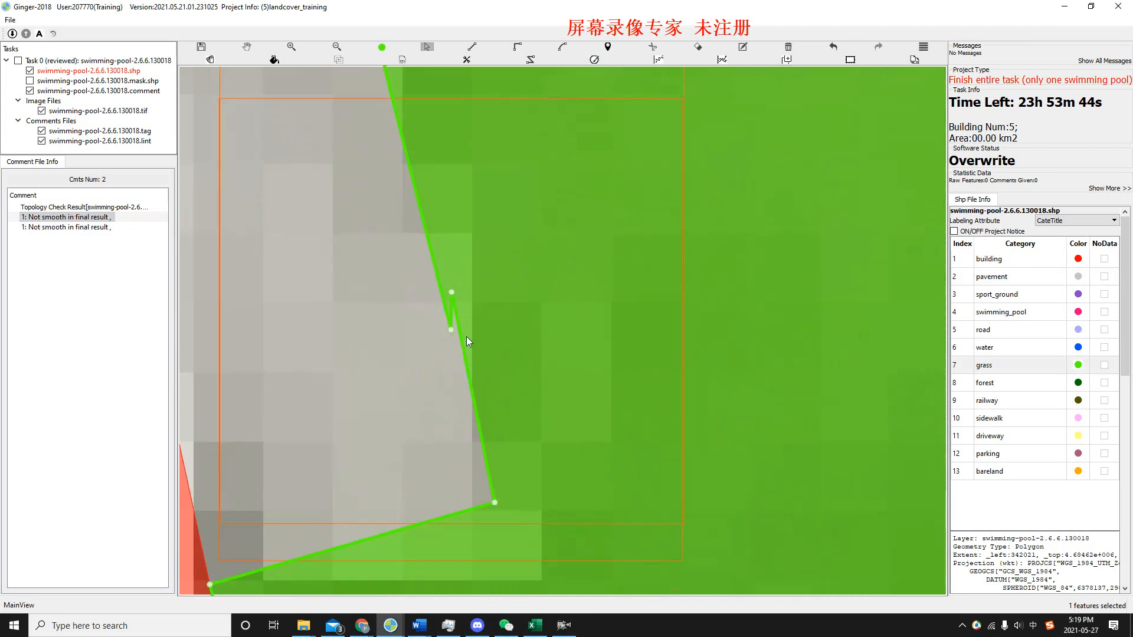
pyautogui.moveTo(488, 346); pyautogui.dragTo(492, 237)
pyautogui.click(434, 320)
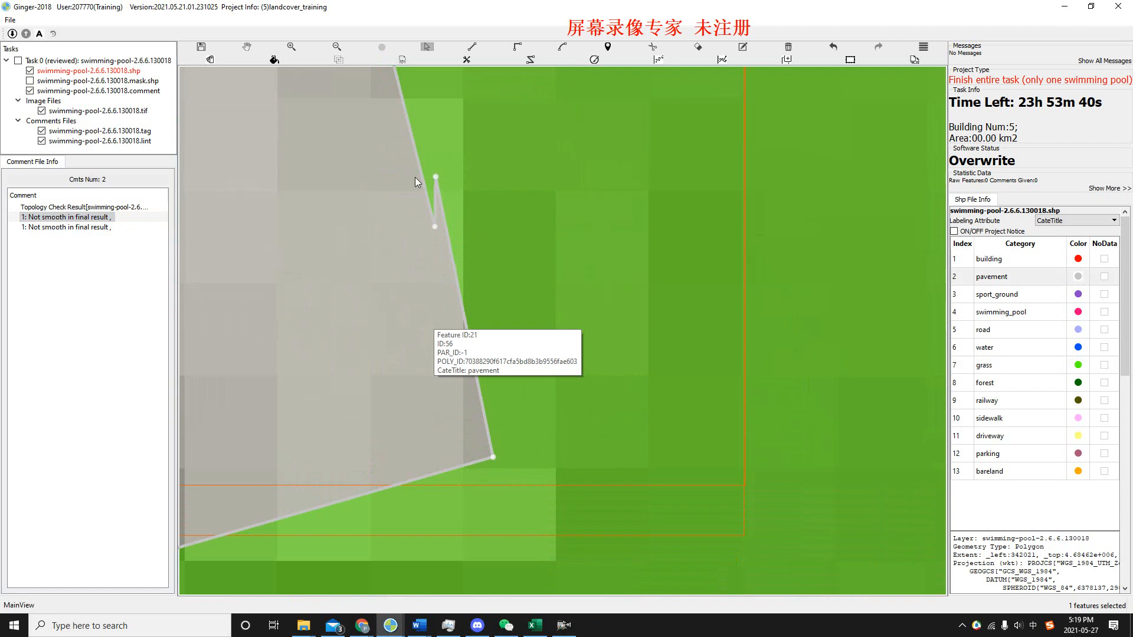
# Repair the notched pavement edge by redrawing it as a straight line from the notch vertex to the pavement's lower corner.
pyautogui.scroll(-1, 428, 244)
pyautogui.moveTo(421, 212); pyautogui.dragTo(427, 204)
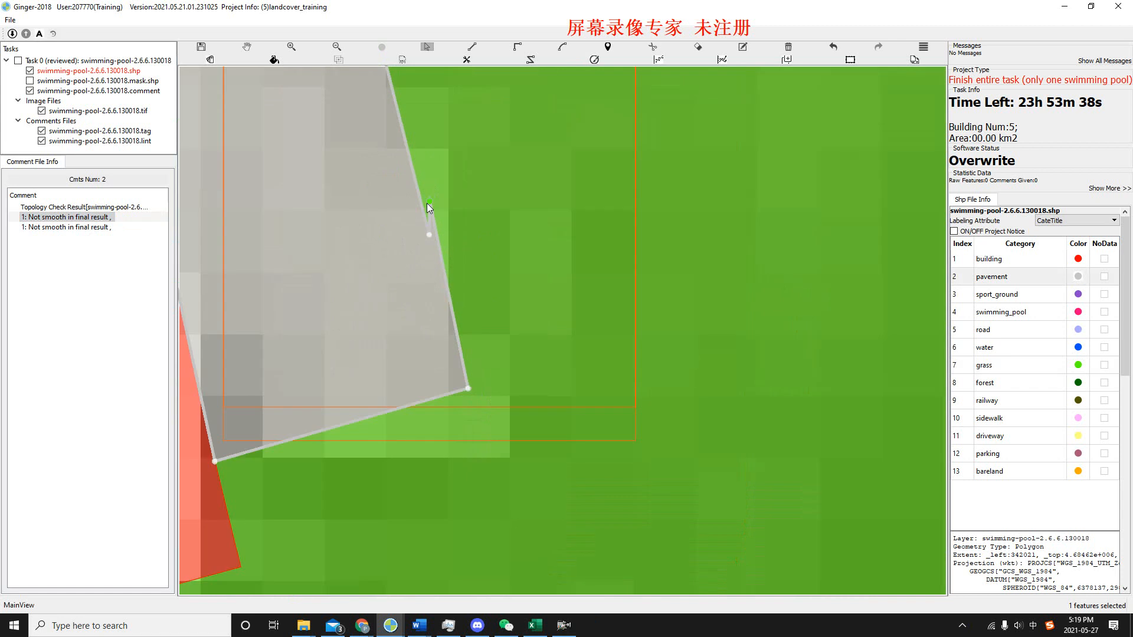
pyautogui.press('r')
pyautogui.click(429, 235)
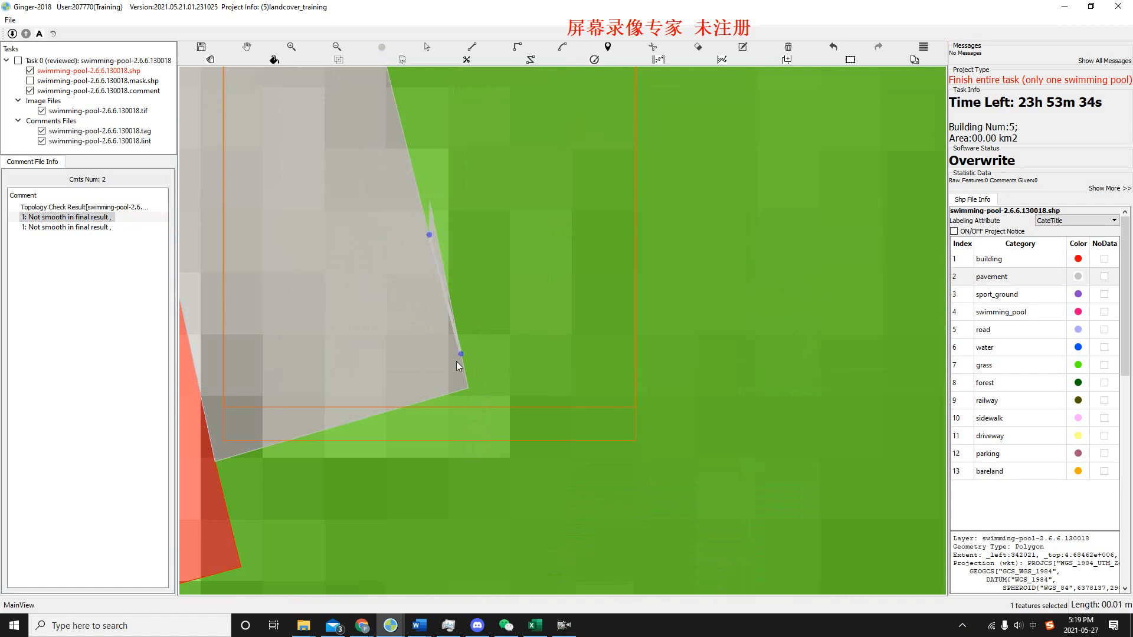
pyautogui.doubleClick(465, 391)
pyautogui.scroll(-1, 479, 279)
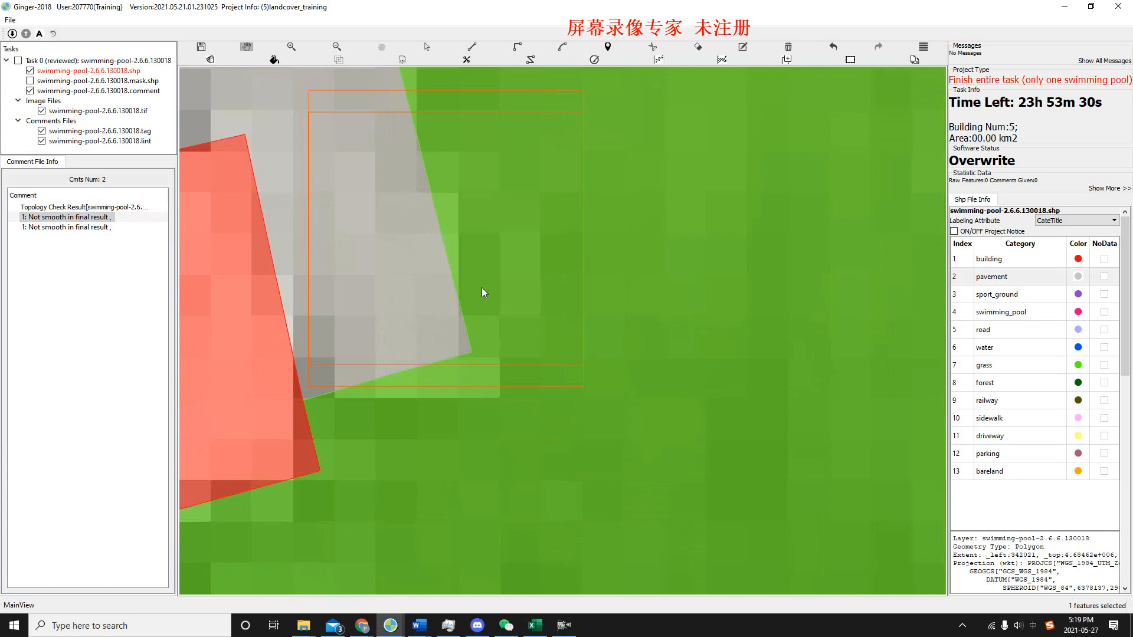
# Check the repaired edge by selecting the pavement and the grass, and save the shapefile.
pyautogui.moveTo(481, 287); pyautogui.dragTo(485, 297)
pyautogui.press('s')
pyautogui.click(420, 310)
pyautogui.click(574, 264)
pyautogui.scroll(-4, 489, 254)
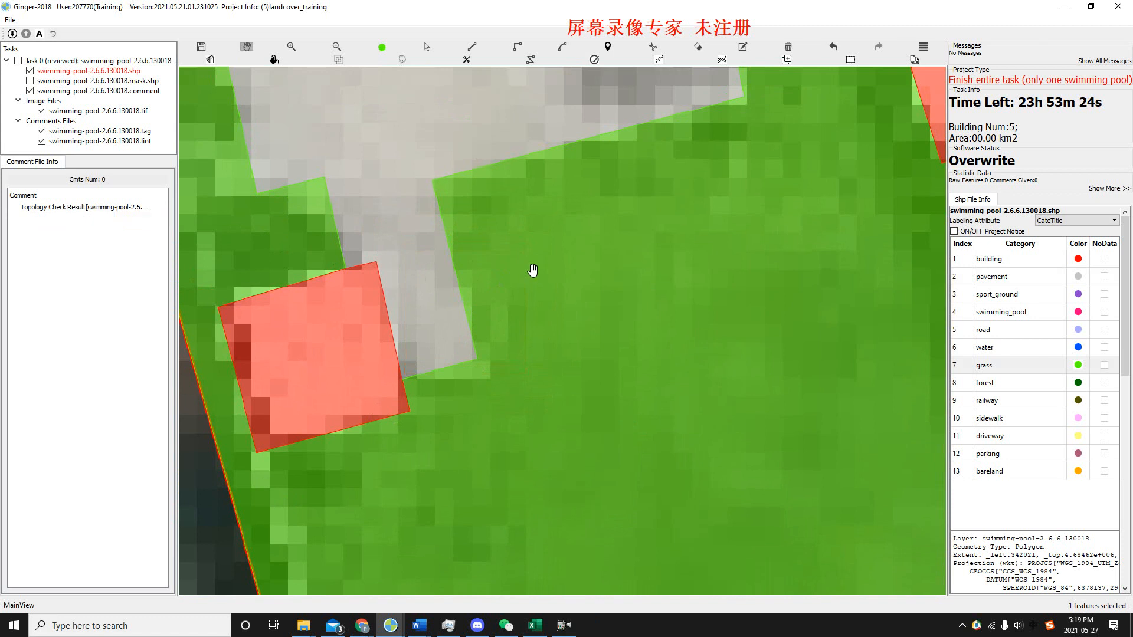
pyautogui.moveTo(540, 244); pyautogui.dragTo(509, 277)
pyautogui.scroll(-1, 511, 277)
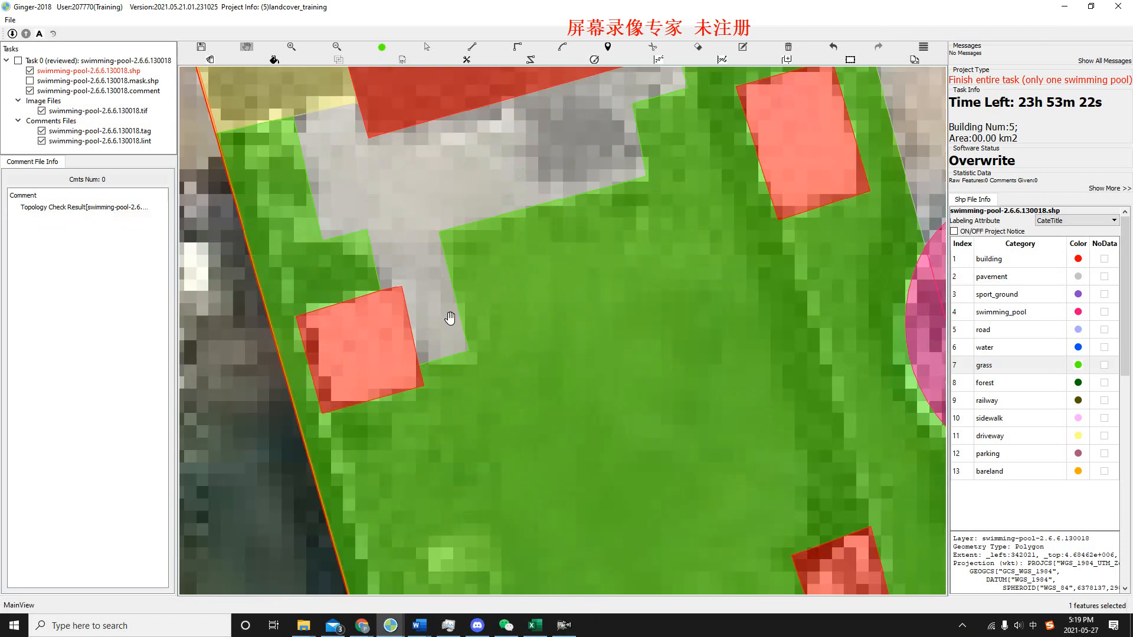
# Switch to the Topology errors slide in Google Slides and read the remaining error types.
pyautogui.hotkey('alt', 'Tab')
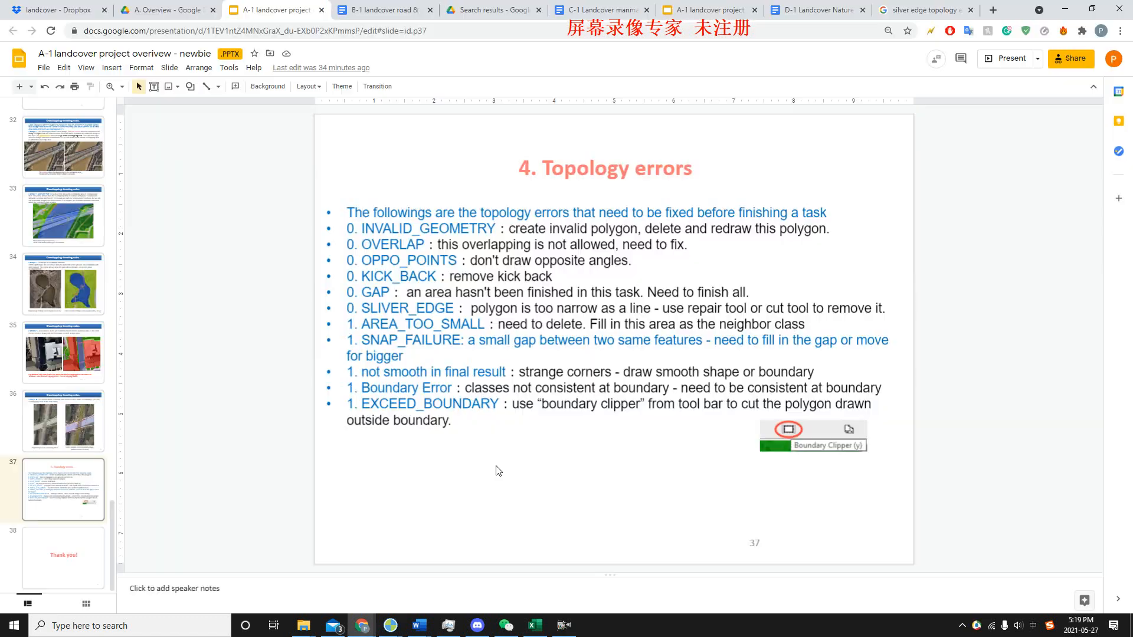
pyautogui.click(493, 429)
pyautogui.click(461, 470)
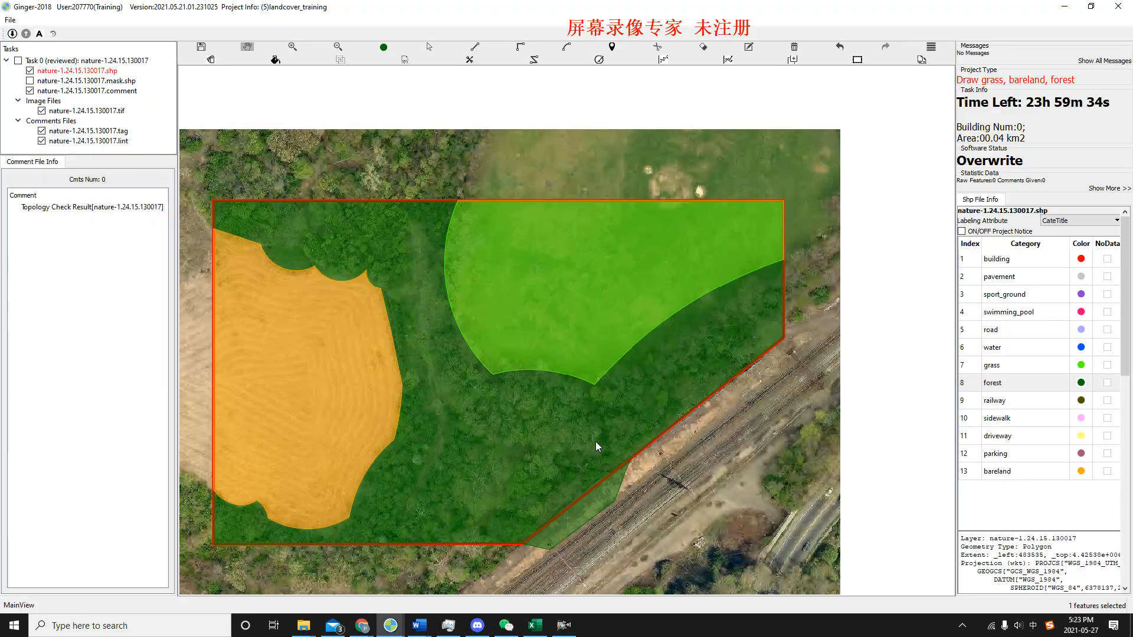
# Trim the forest area extending past the task boundary beside the railway with the Boundary Clipper in the nature-1.24.15.130017 task.
pyautogui.scroll(2, 608, 443)
pyautogui.moveTo(608, 441); pyautogui.dragTo(670, 425)
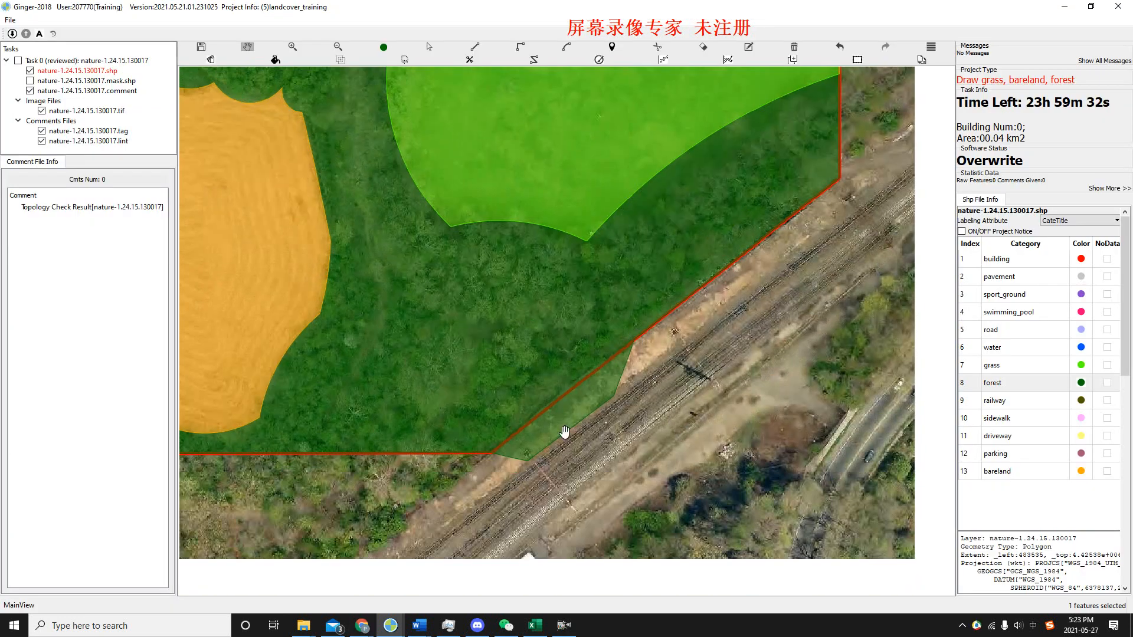
pyautogui.scroll(2, 588, 362)
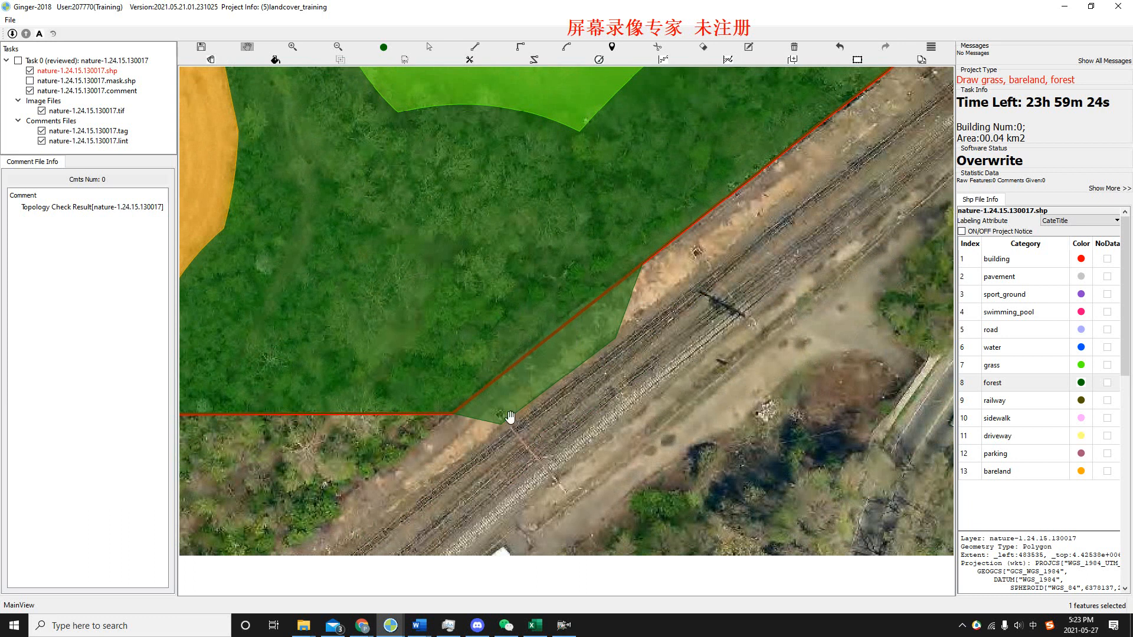
pyautogui.moveTo(699, 212); pyautogui.dragTo(731, 207)
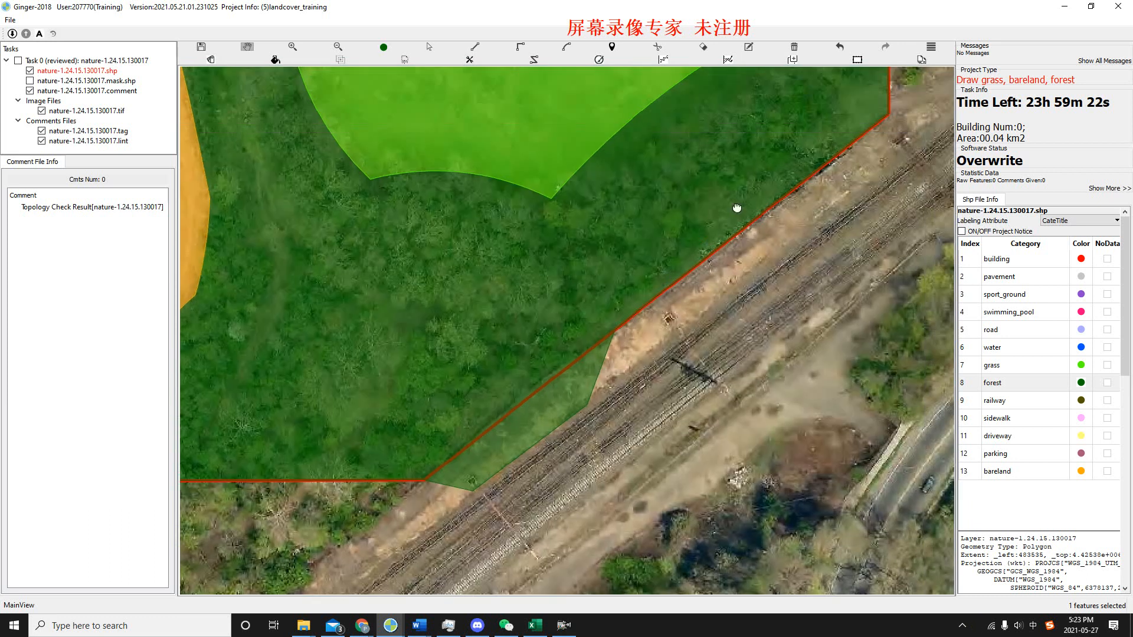
pyautogui.scroll(2, 712, 277)
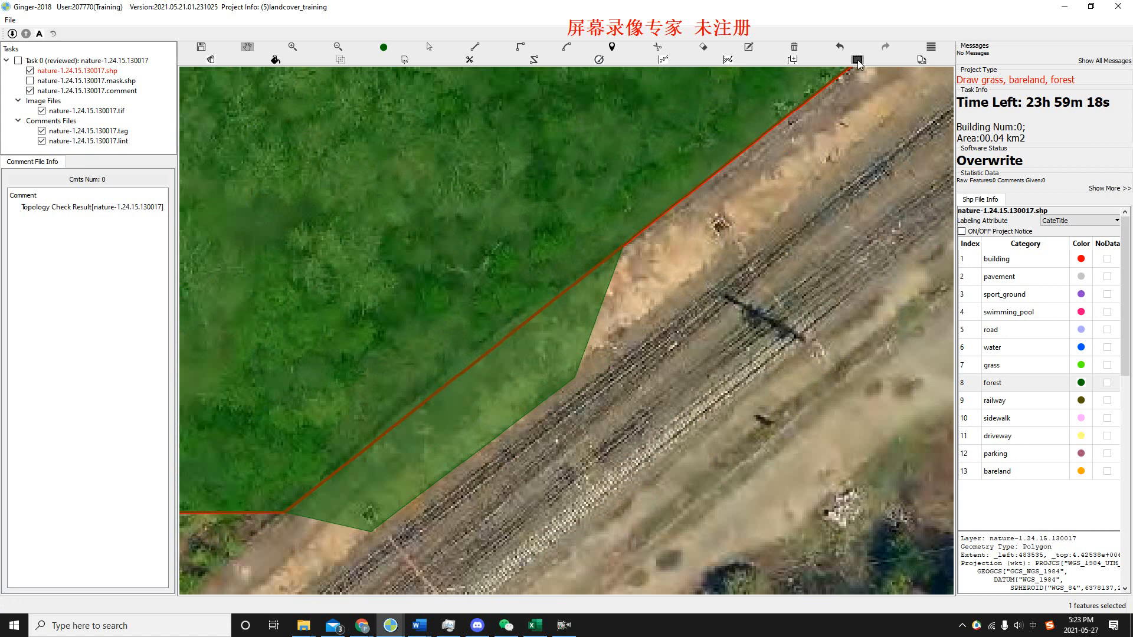
pyautogui.click(857, 60)
pyautogui.scroll(-4, 464, 376)
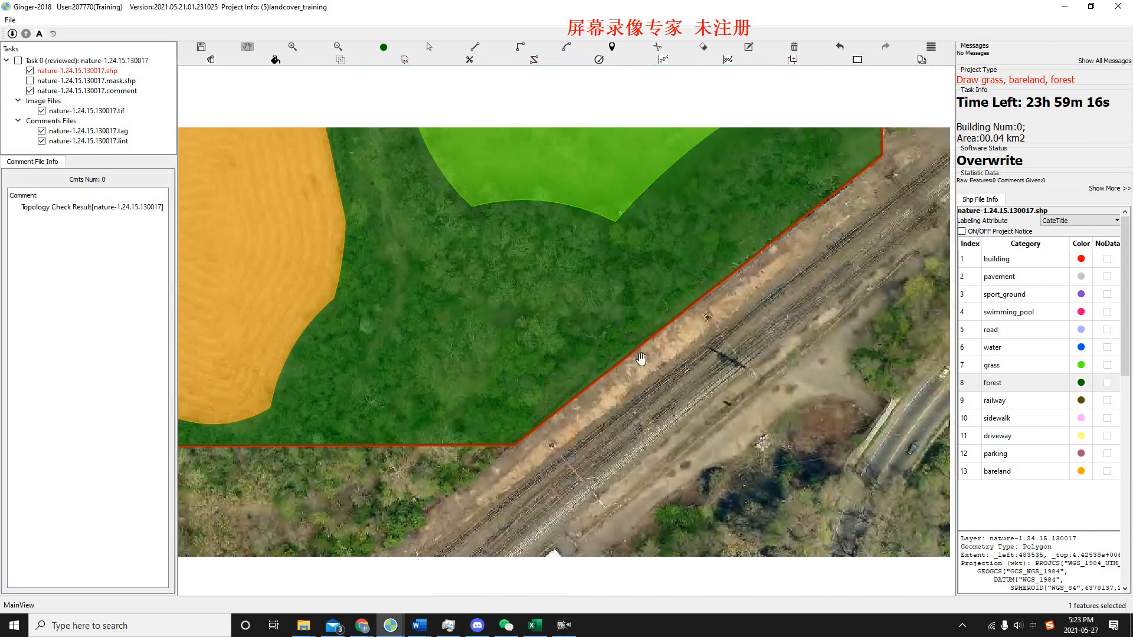
pyautogui.scroll(-3, 643, 289)
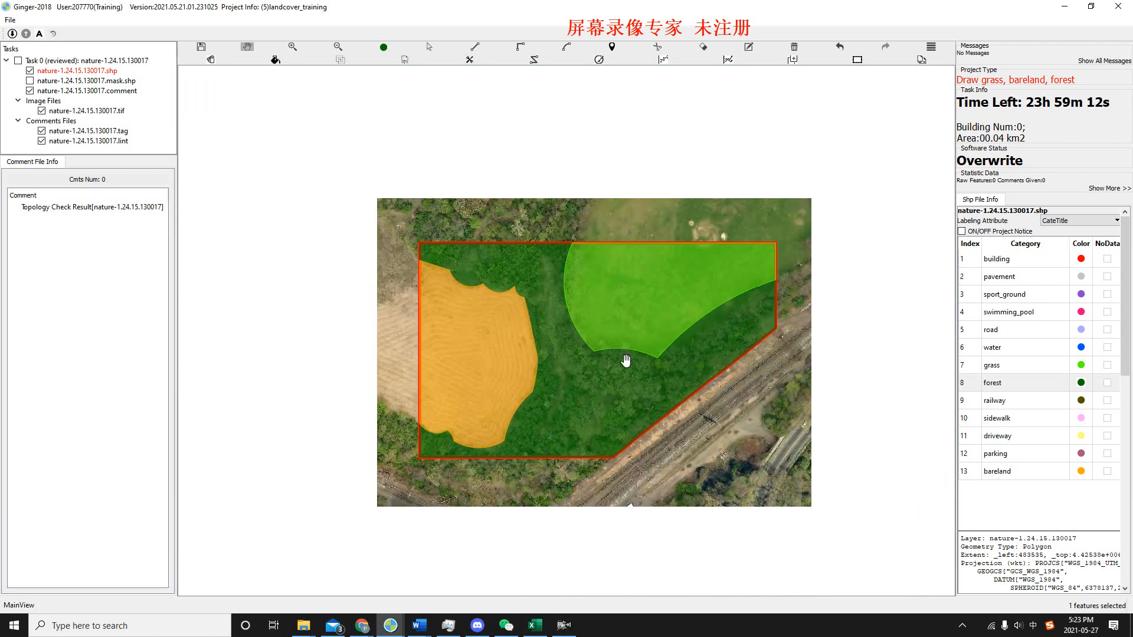
pyautogui.scroll(1, 625, 360)
pyautogui.moveTo(656, 375); pyautogui.dragTo(621, 367)
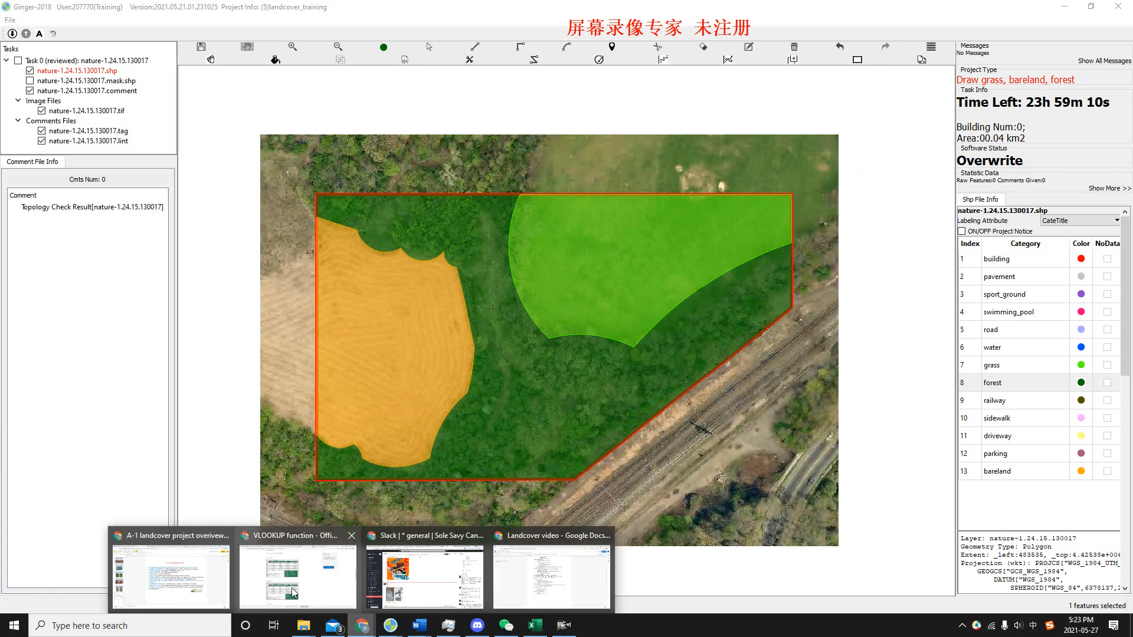
# Return to the Topology errors slide in Google Slides.
pyautogui.click(401, 569)
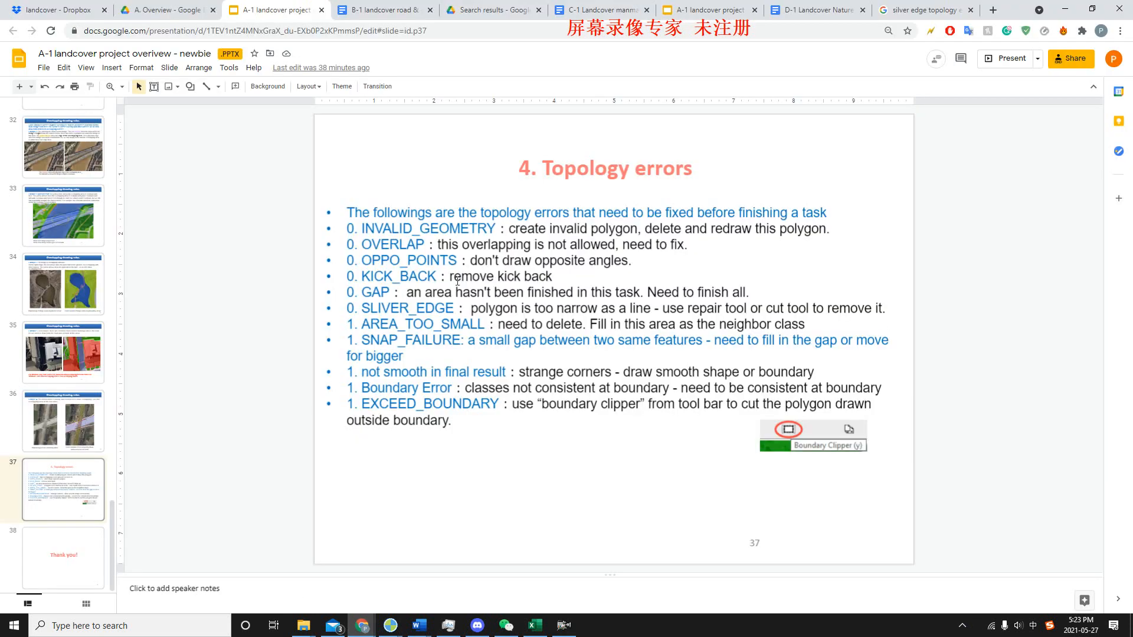